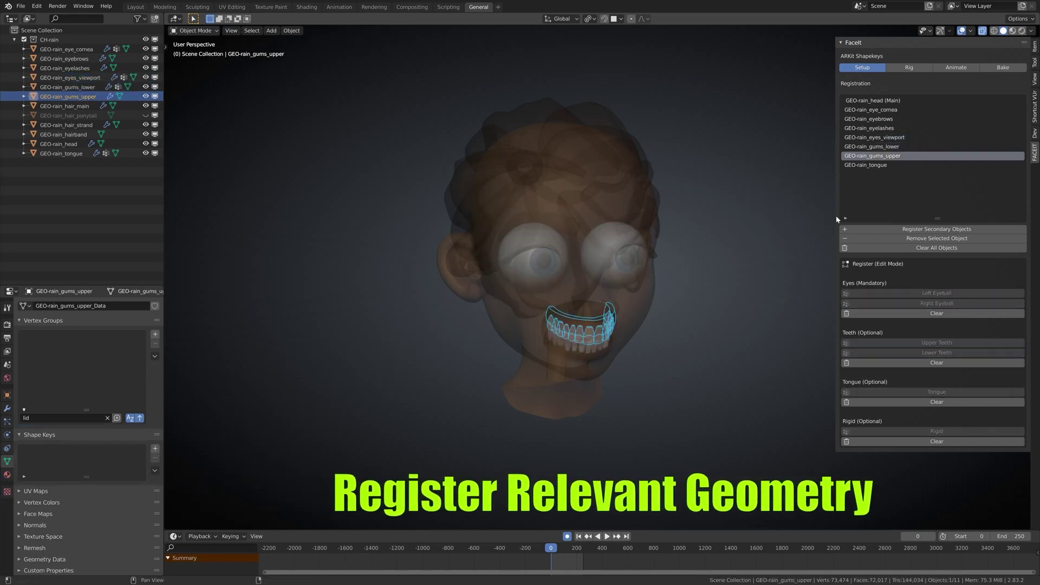
Grow the vertex selection on the GEO-rain_head mesh from the lower end of the throat for Faceit registration.
click(868, 389)
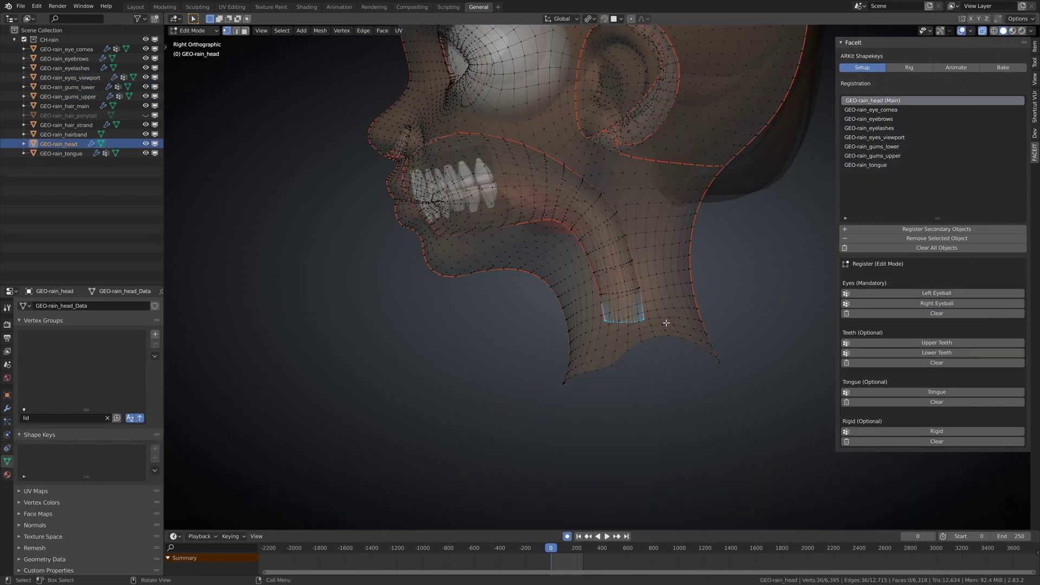
key(ctrl+KP_Add)
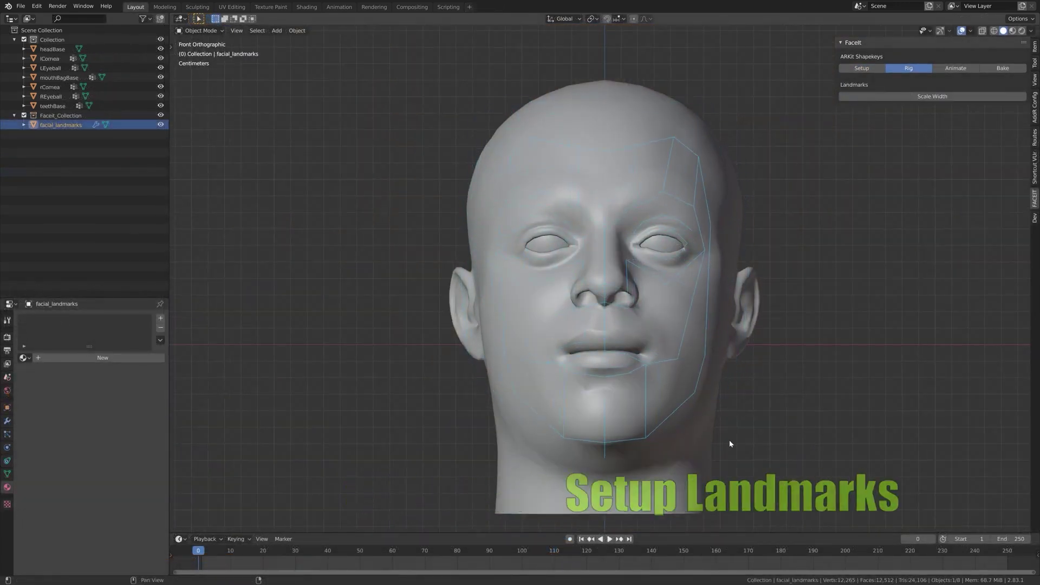
Move the lower-lip and cheek-side facial landmarks into place on the bald head in front view.
key(g)
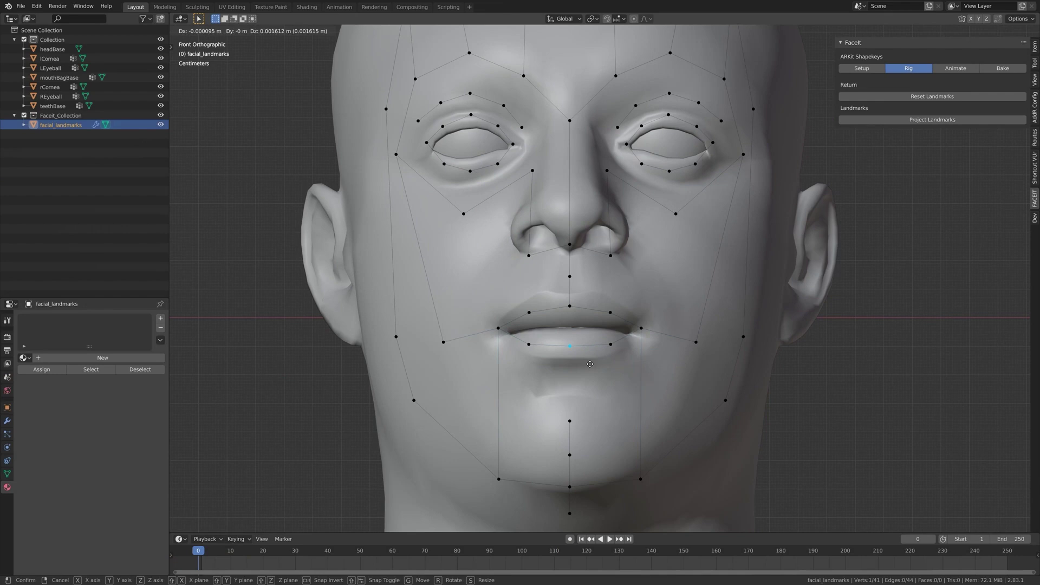
click(743, 336)
key(g)
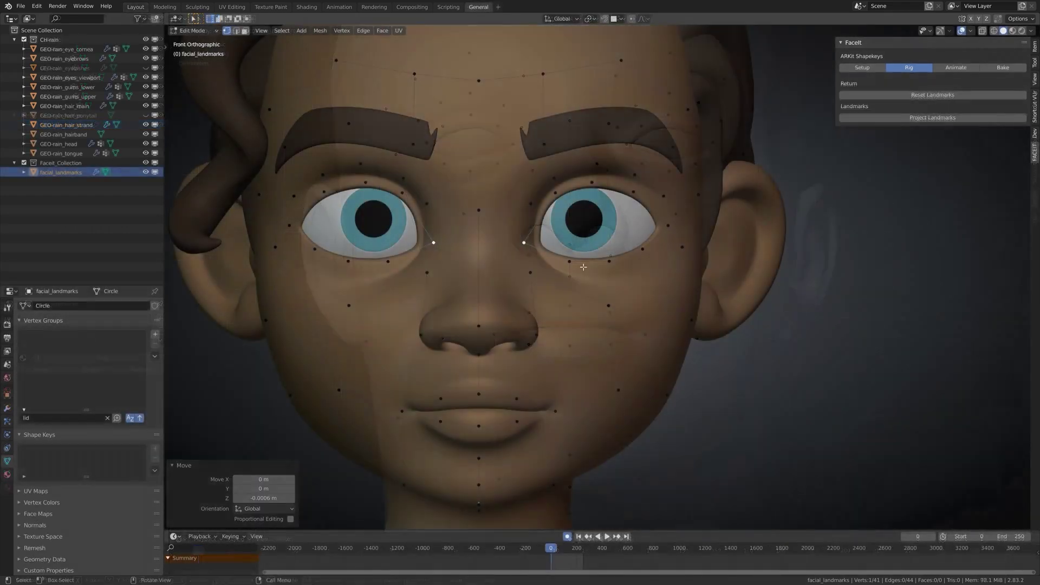
Project the landmarks onto the girl's face and move and rotate the jawline and temple landmarks to fit the side profile.
click(951, 118)
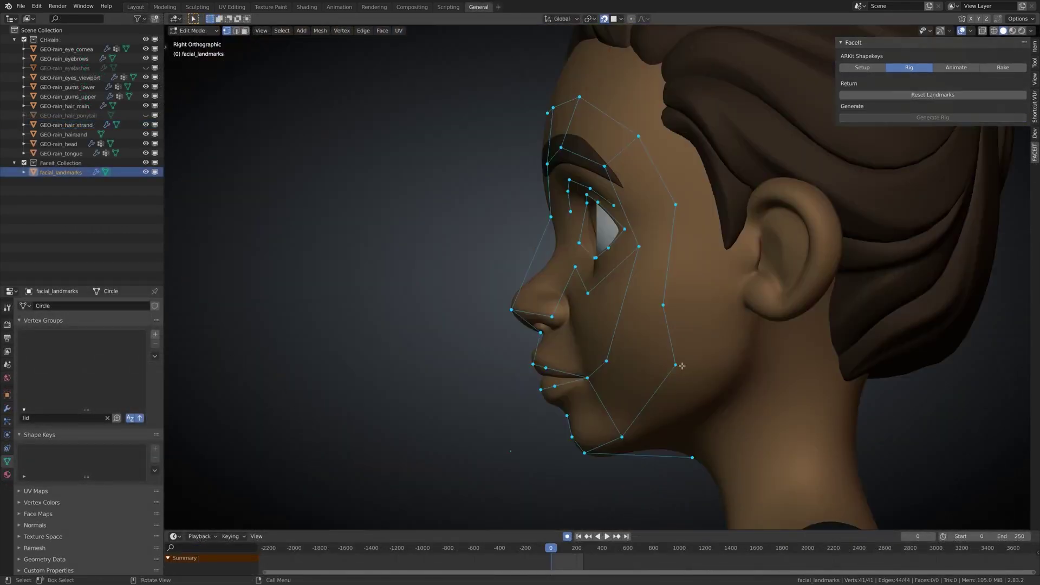
key(r)
click(637, 256)
key(g)
click(698, 260)
key(r)
click(741, 223)
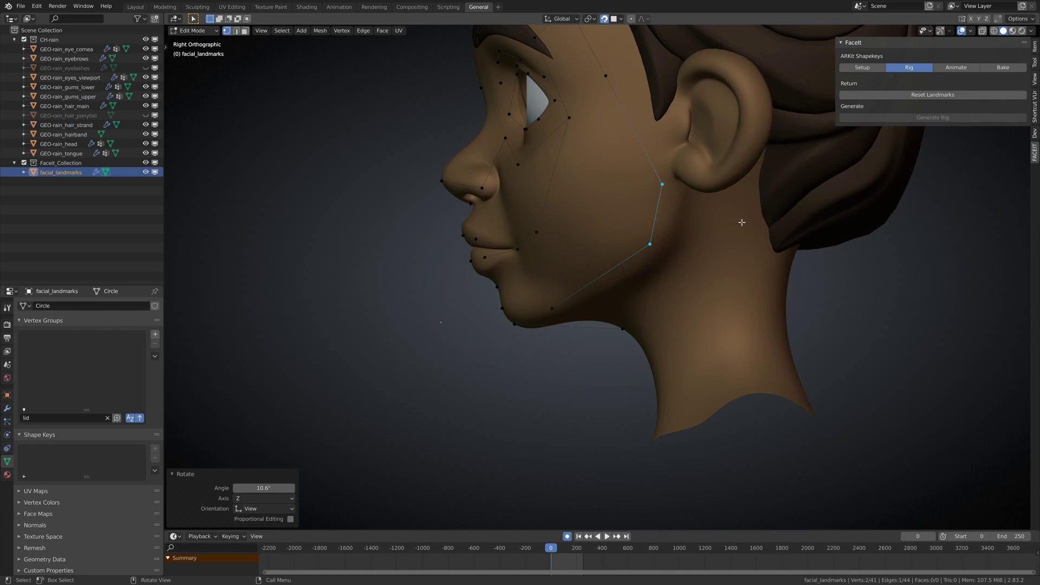
click(606, 75)
key(g)
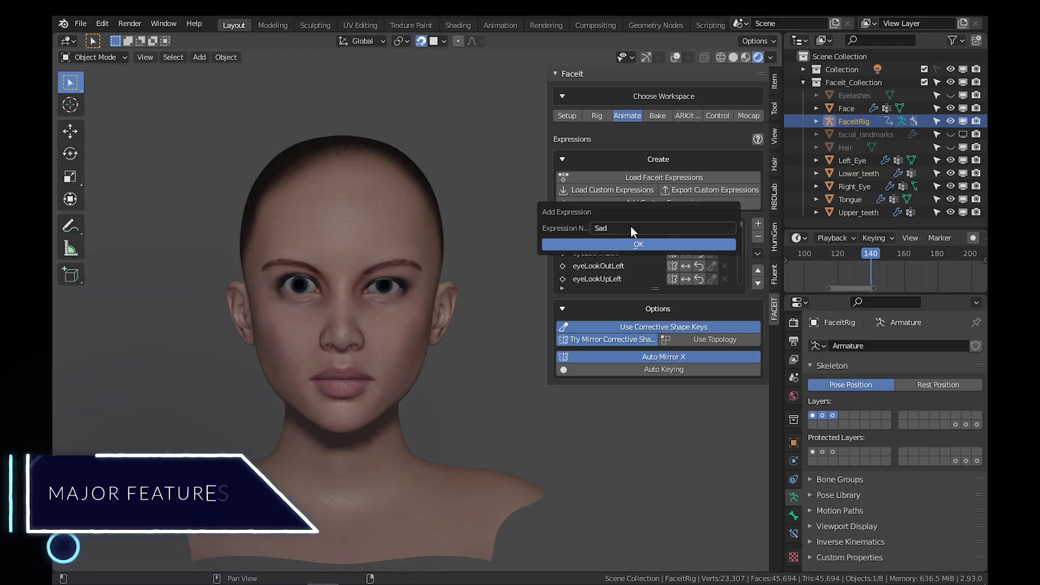
Add the custom expression Sad and give it a corrective shape key on the Face mesh.
click(620, 242)
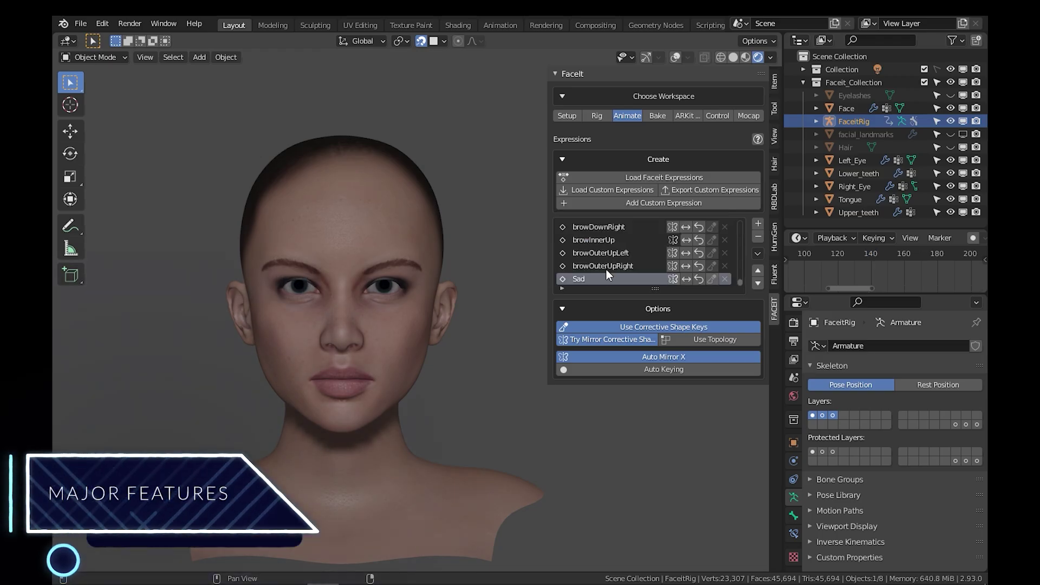
click(104, 60)
click(100, 97)
click(100, 59)
click(100, 74)
click(379, 277)
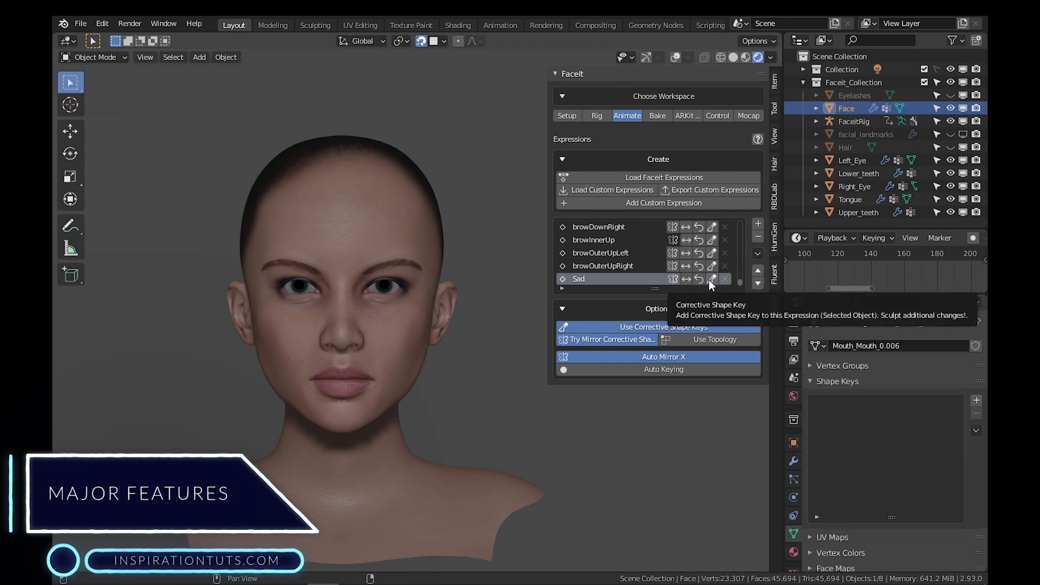
click(708, 280)
Sculpt the Sad expression with the Grab brush at 126 px, reshaping the lips, eyelids and eyebrows.
scroll(347, 400, up, 4)
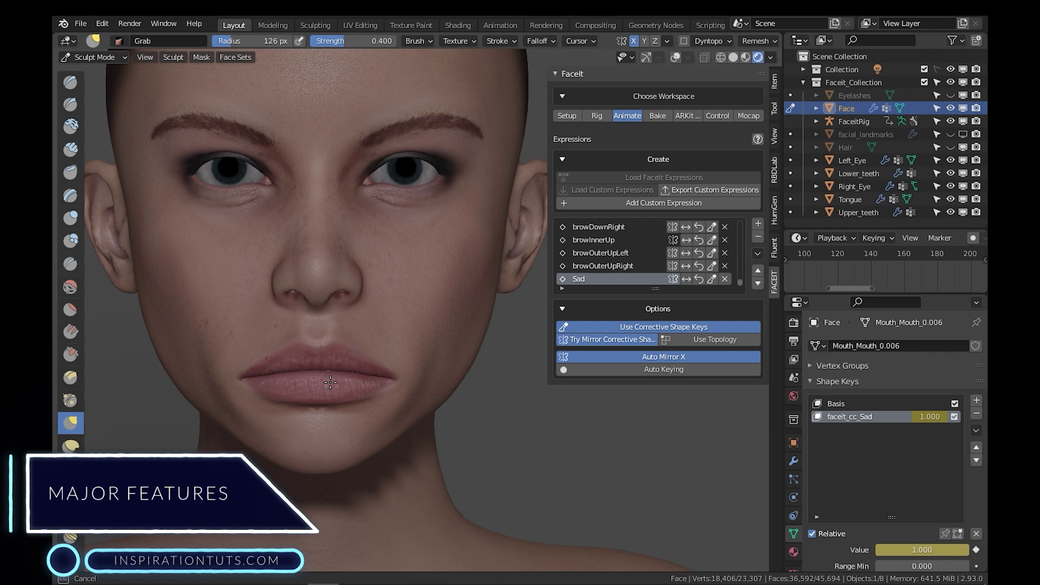
drag(330, 382, 328, 371)
drag(218, 145, 199, 167)
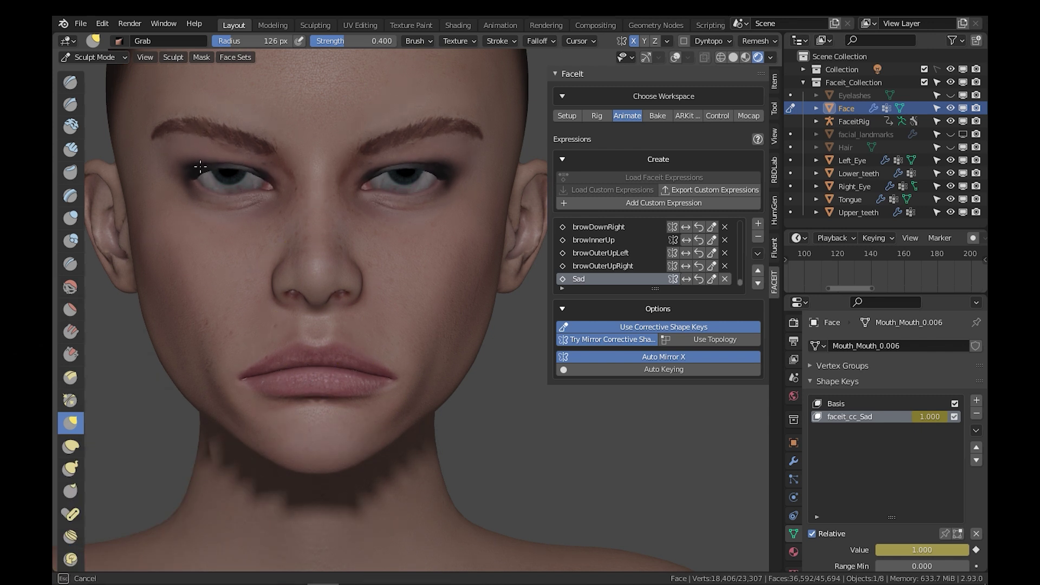
drag(237, 211, 237, 199)
drag(185, 122, 189, 131)
Reduce the Grab brush radius to 50 px and pull the mouth corners down to strengthen the Sad expression.
scroll(354, 277, down, 1)
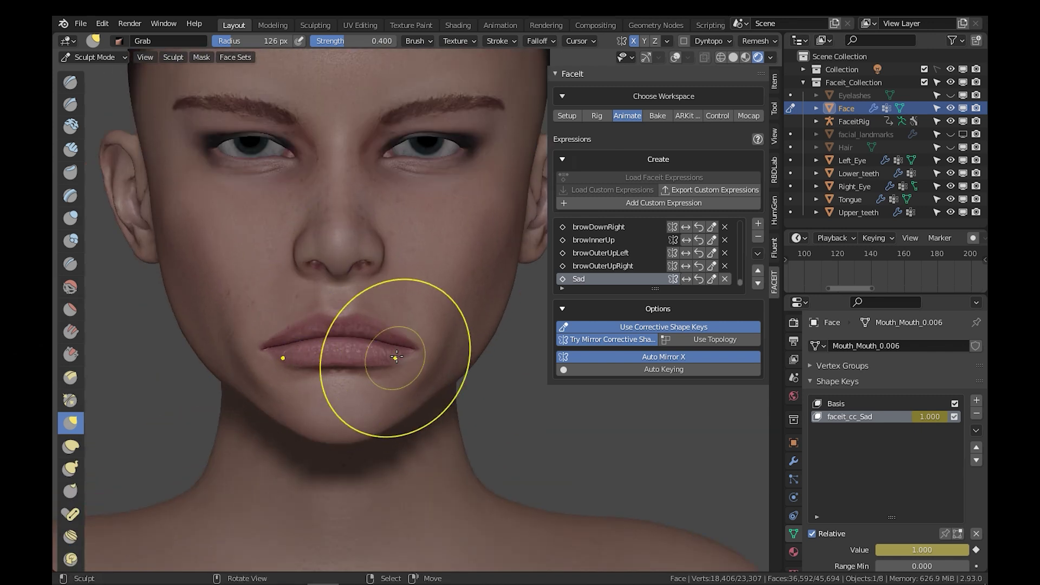
key(f)
click(444, 346)
drag(406, 345, 397, 370)
scroll(356, 367, up, 2)
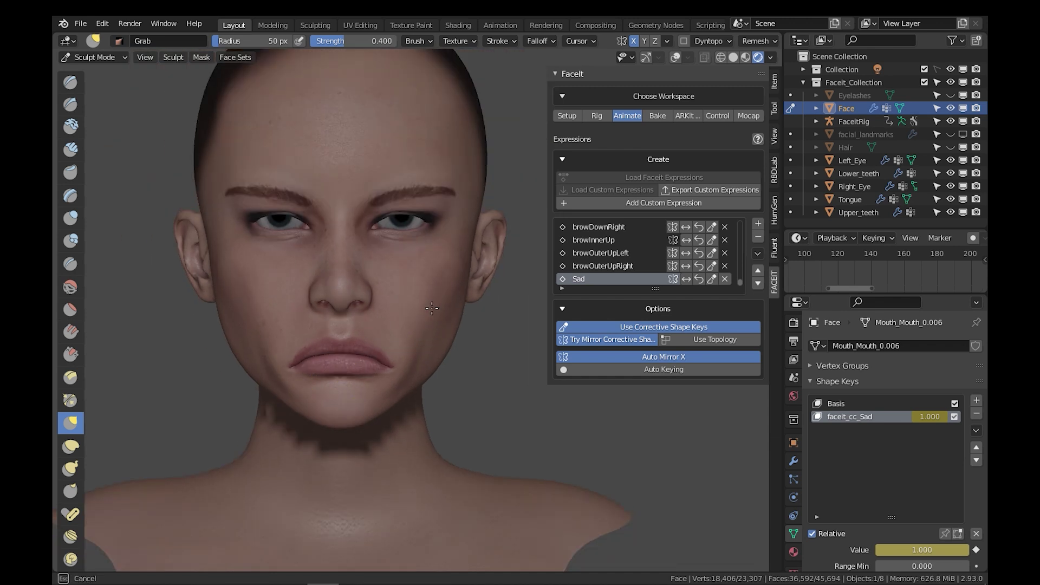
click(438, 297)
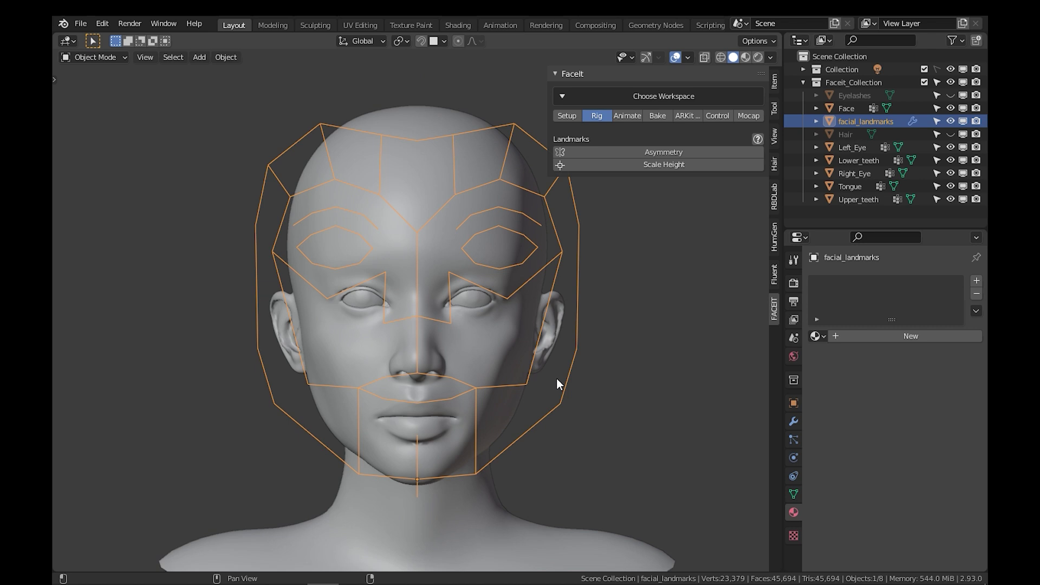
Fit the facial landmarks to the woman's head and project them onto the face.
click(451, 456)
alt+middle_drag(449, 456, 165, 409)
click(611, 179)
middle_drag(399, 379, 414, 396)
key(KP_1)
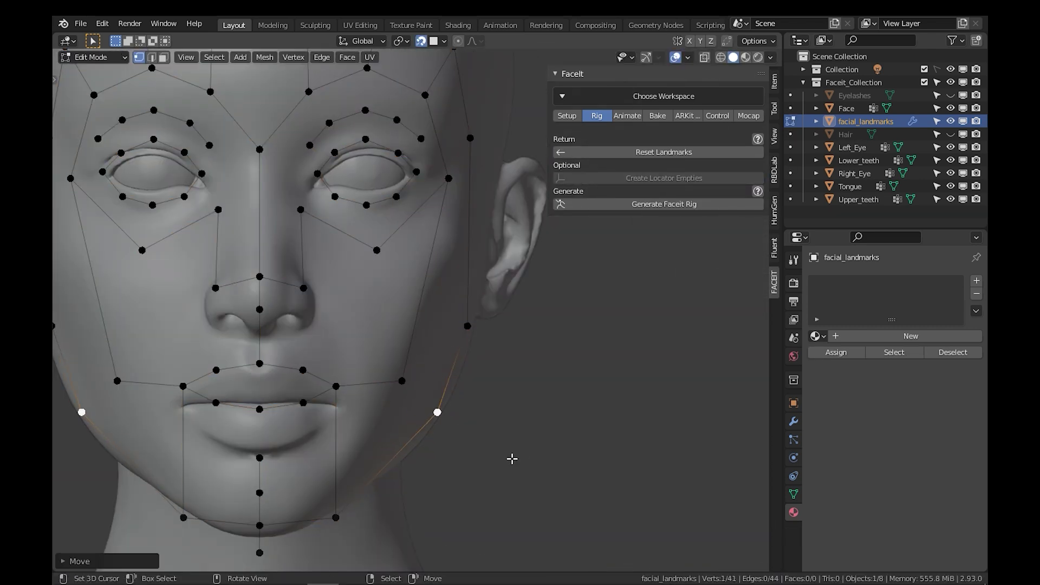
Reposition the landmarks along the jawline and the side of the face in front view.
click(336, 496)
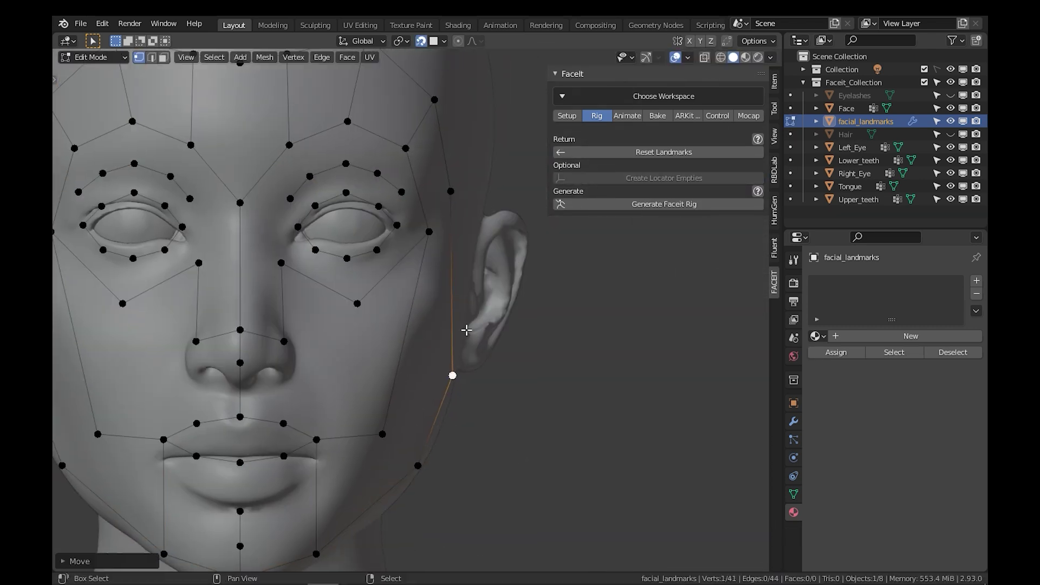
click(435, 216)
key(g)
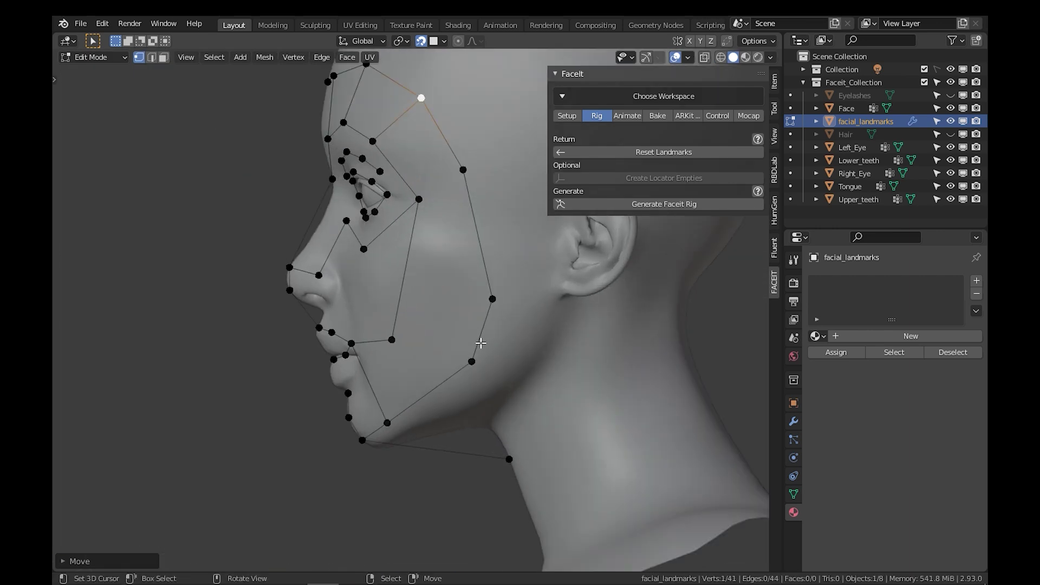
Refine the temple and jaw landmarks in side view and move the eyebrow landmarks onto the brow.
key(g)
click(505, 147)
drag(534, 291, 482, 403)
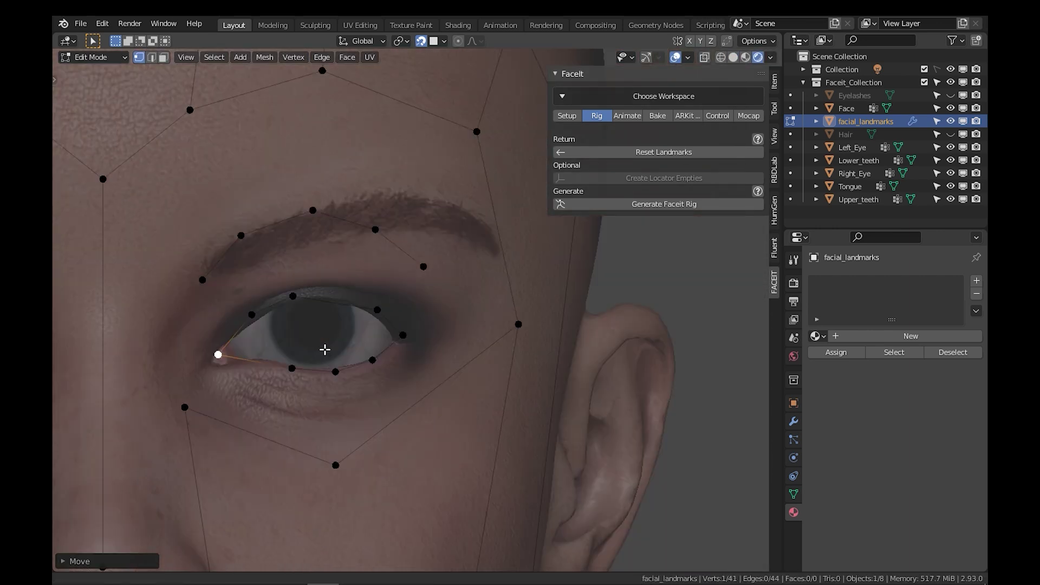
key(g)
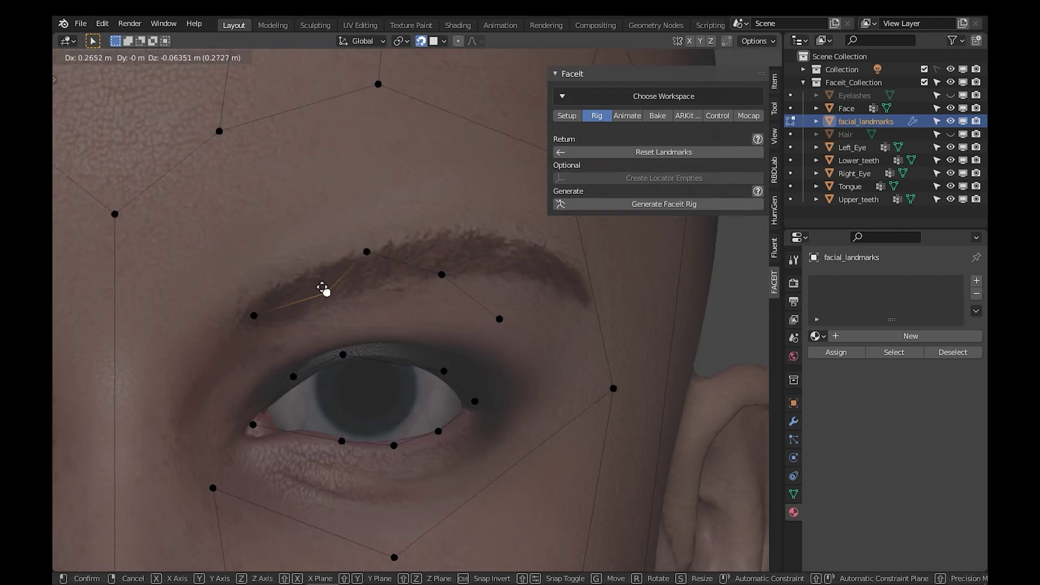
click(490, 258)
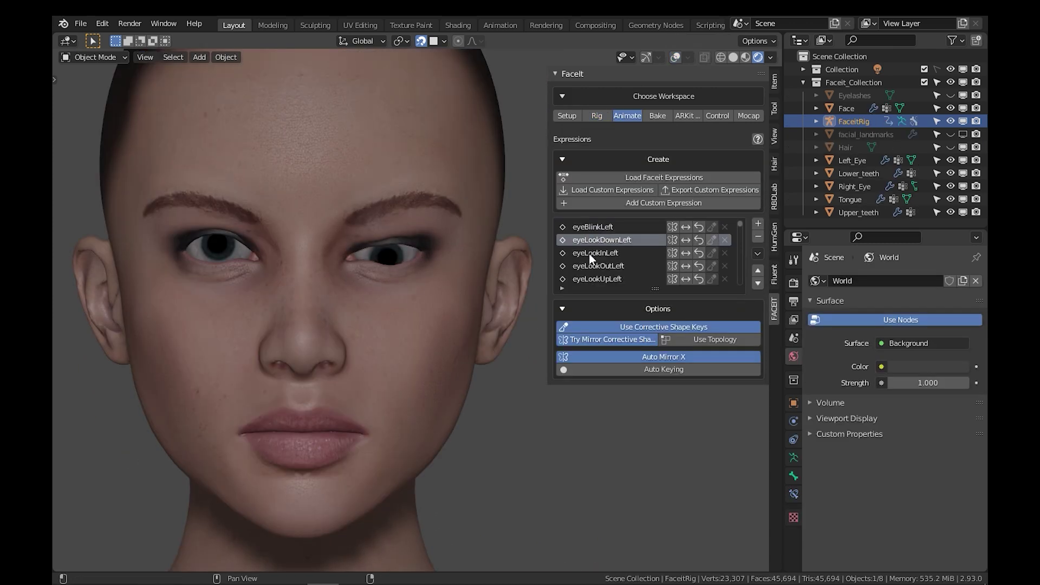
Preview the expressions in the Faceit list on the face, starting with eyeLookInLeft and continuing through the right-eye shapes.
click(589, 253)
scroll(593, 263, down, 3)
click(590, 274)
scroll(590, 274, down, 6)
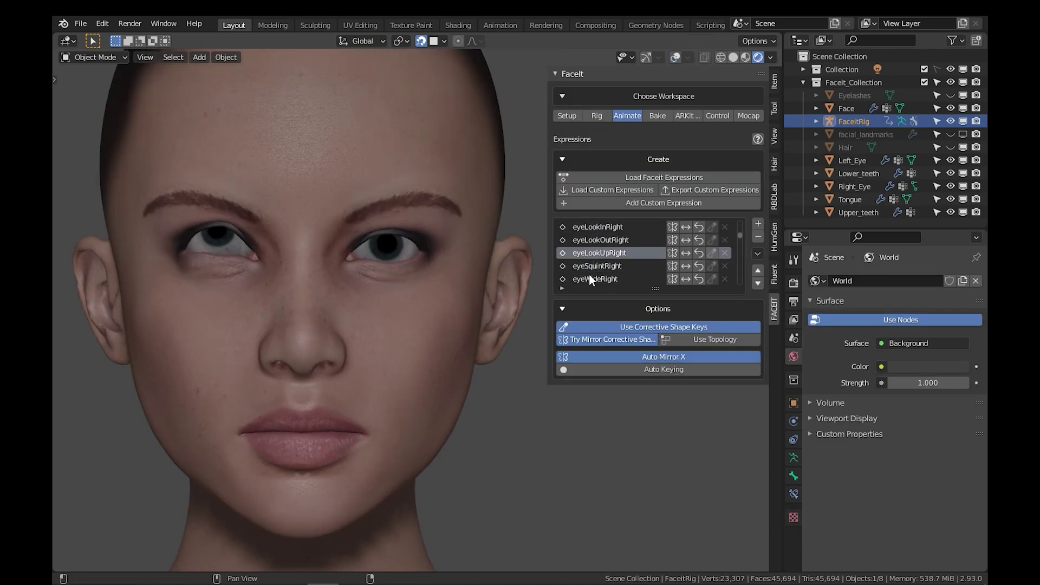
click(588, 275)
scroll(587, 275, down, 4)
click(587, 276)
scroll(591, 258, up, 1)
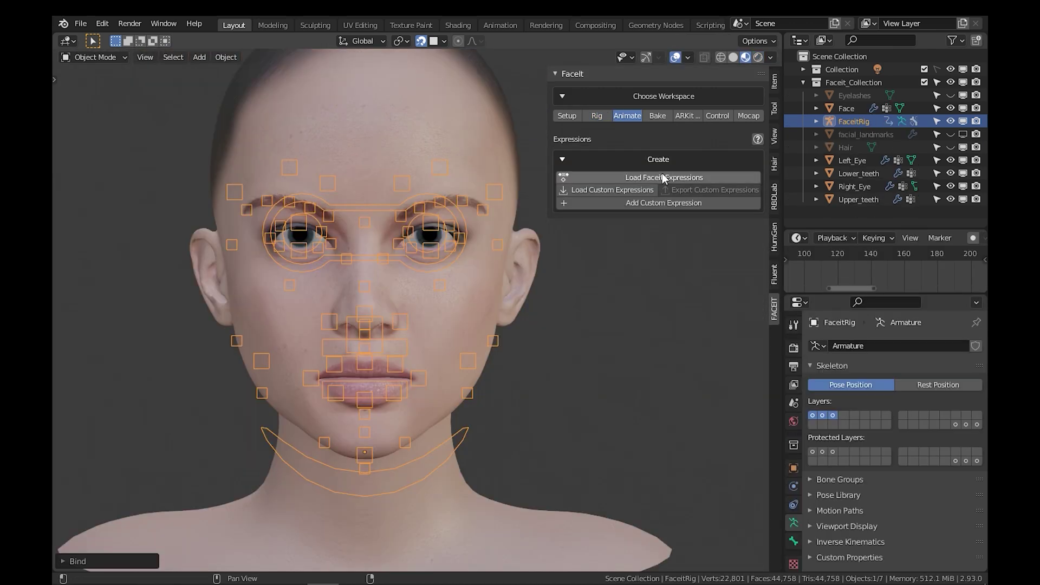
Load the ARKit Faceit expressions with Auto Scale, XYZ, Scale Eye Dimensions and Overwrite, and hide the viewport overlays.
click(684, 177)
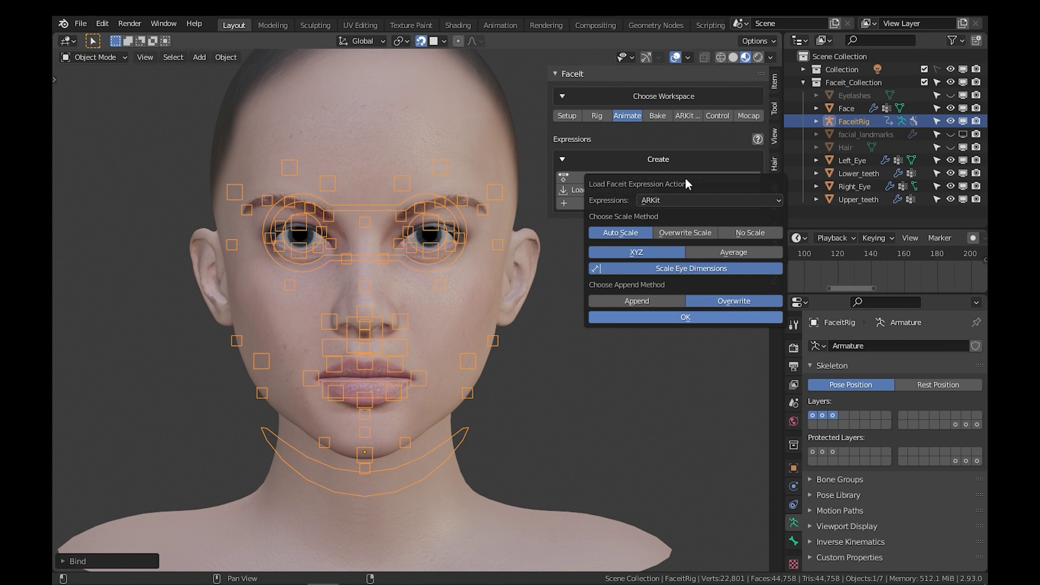
click(684, 202)
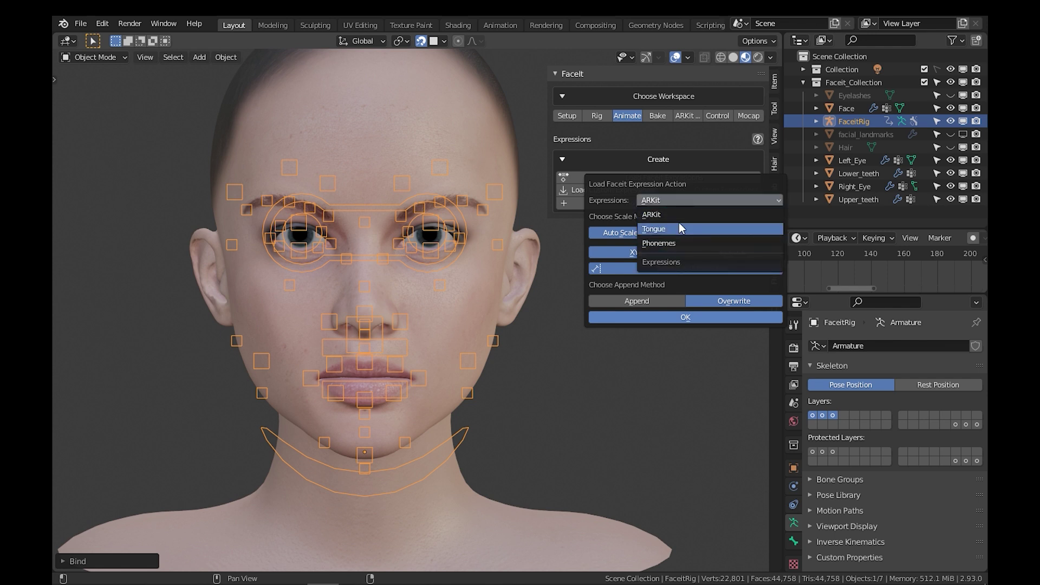
click(679, 215)
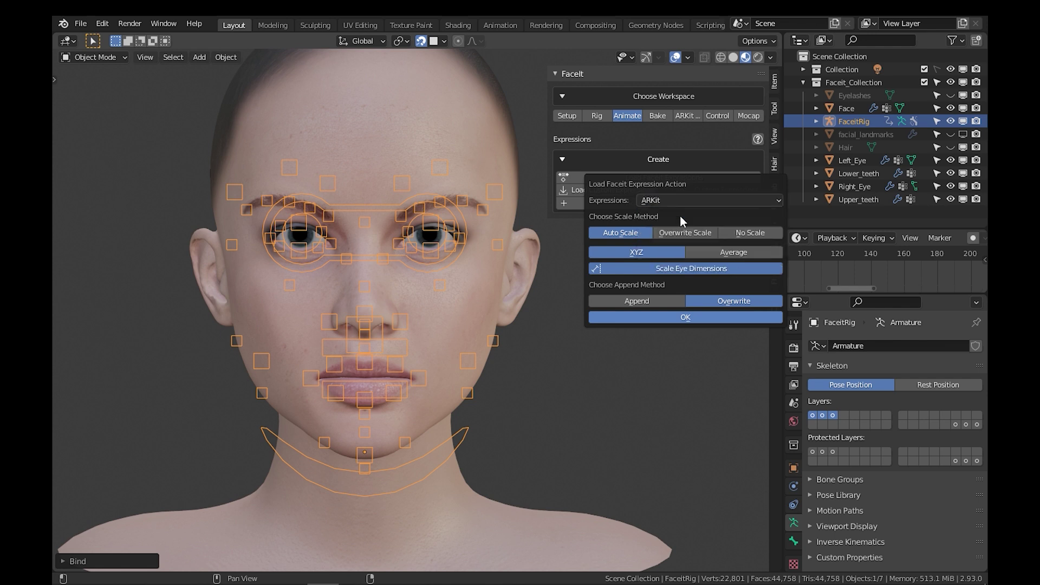
click(680, 318)
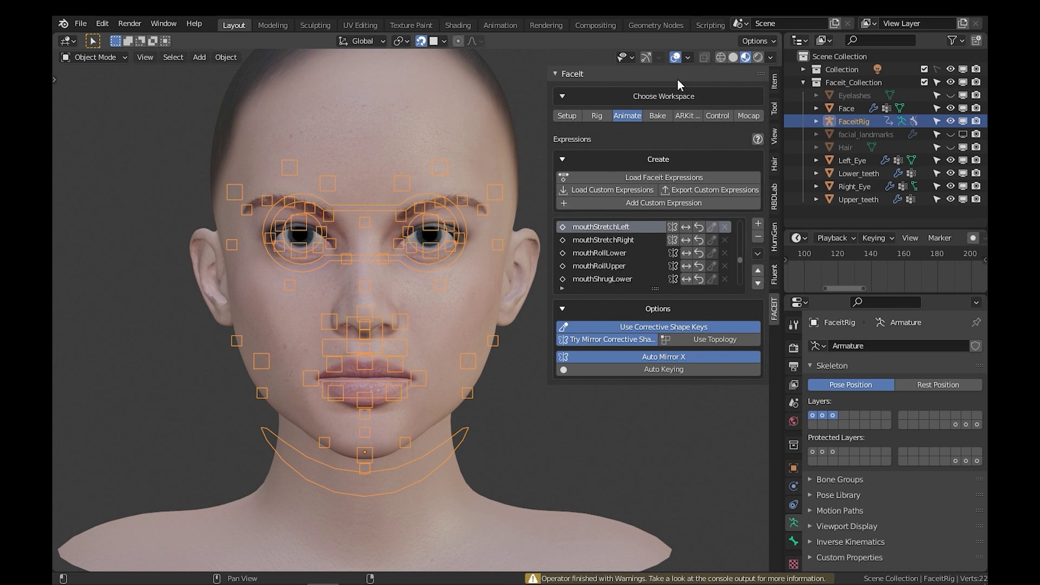
click(675, 57)
click(619, 239)
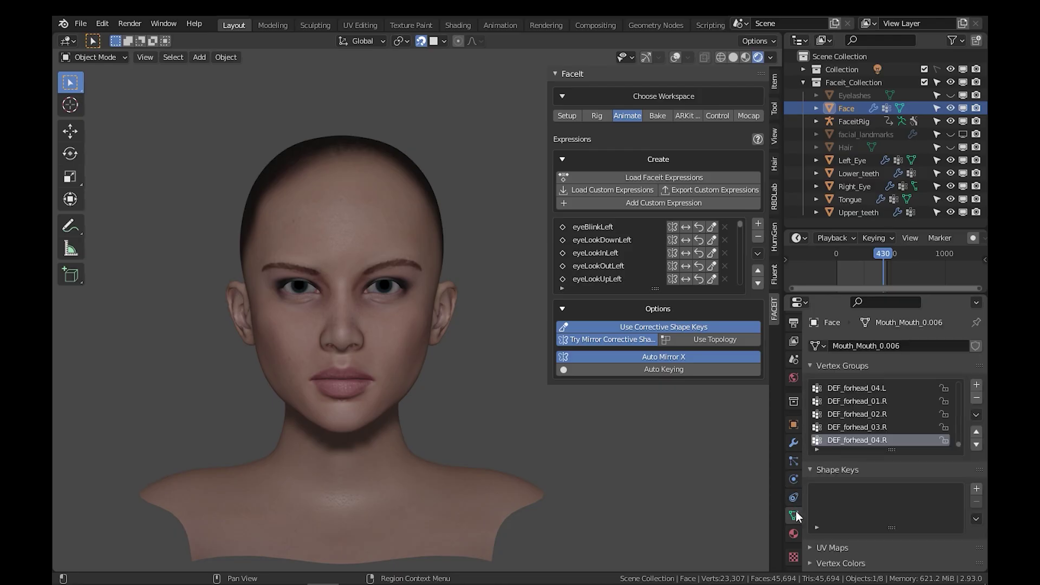
Collapse the Vertex Groups section of the Face mesh data and enlarge its shape key list.
scroll(834, 471, down, 4)
scroll(829, 352, up, 3)
click(828, 348)
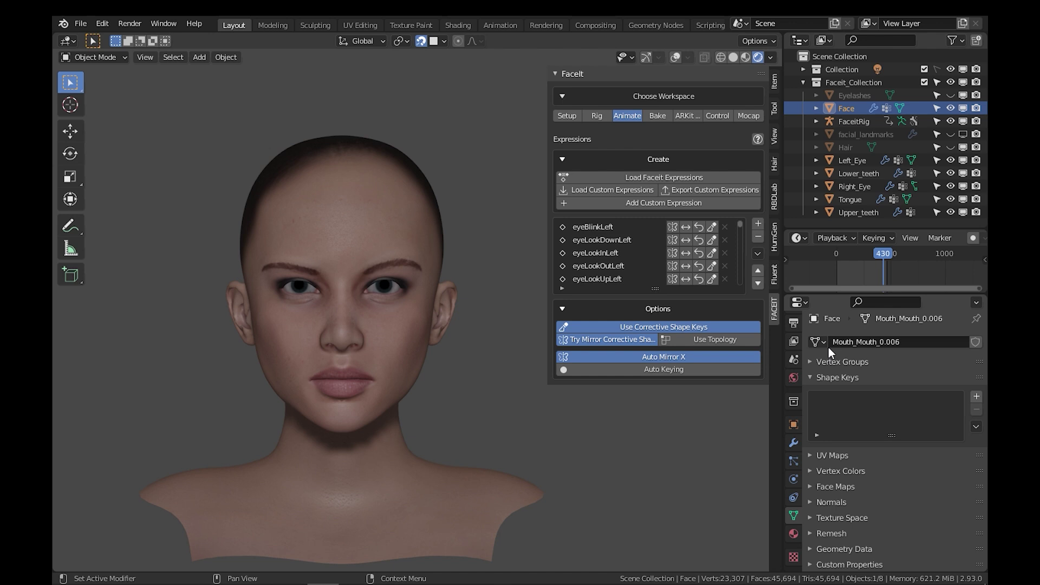
drag(890, 435, 888, 513)
Bake the expressions to shape keys with corrective shape keys, test action, MouthClose regeneration and ARKit initialization enabled.
click(657, 115)
click(657, 156)
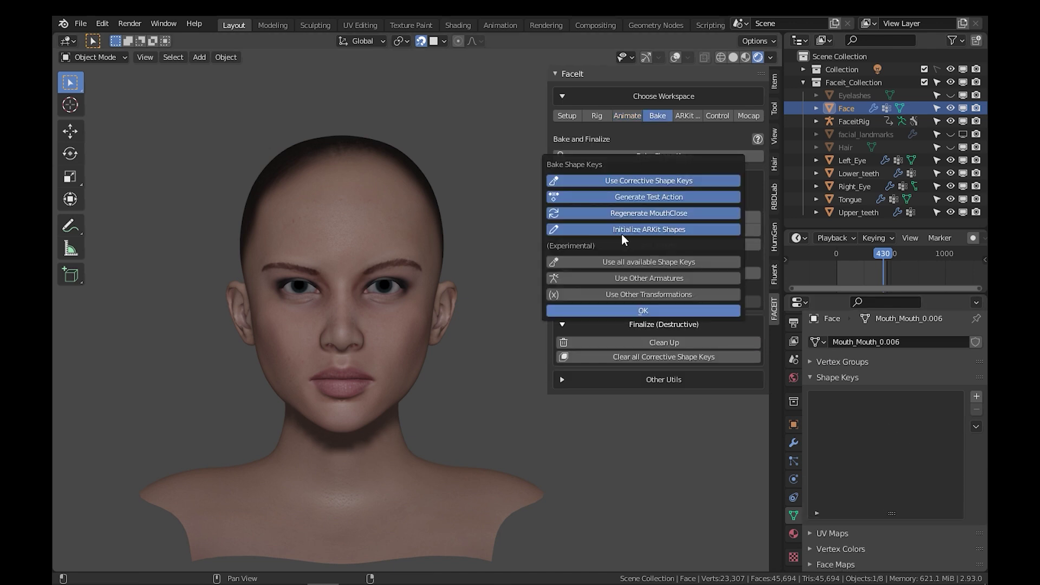
click(613, 310)
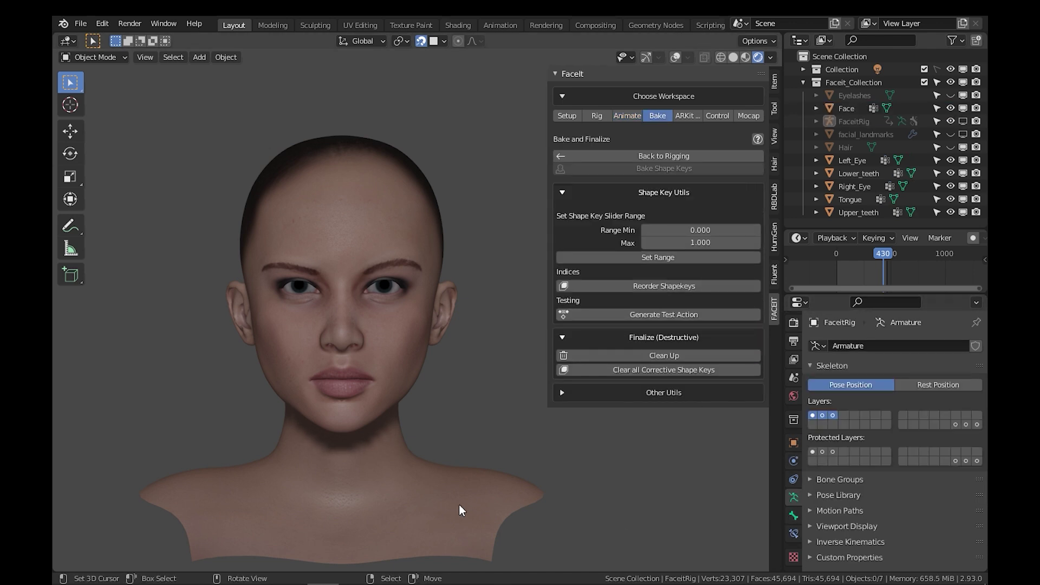
Review the baked shape keys of the Face mesh and scrub the generated test action on the timeline.
scroll(870, 453, down, 3)
scroll(869, 449, up, 10)
scroll(850, 279, up, 15)
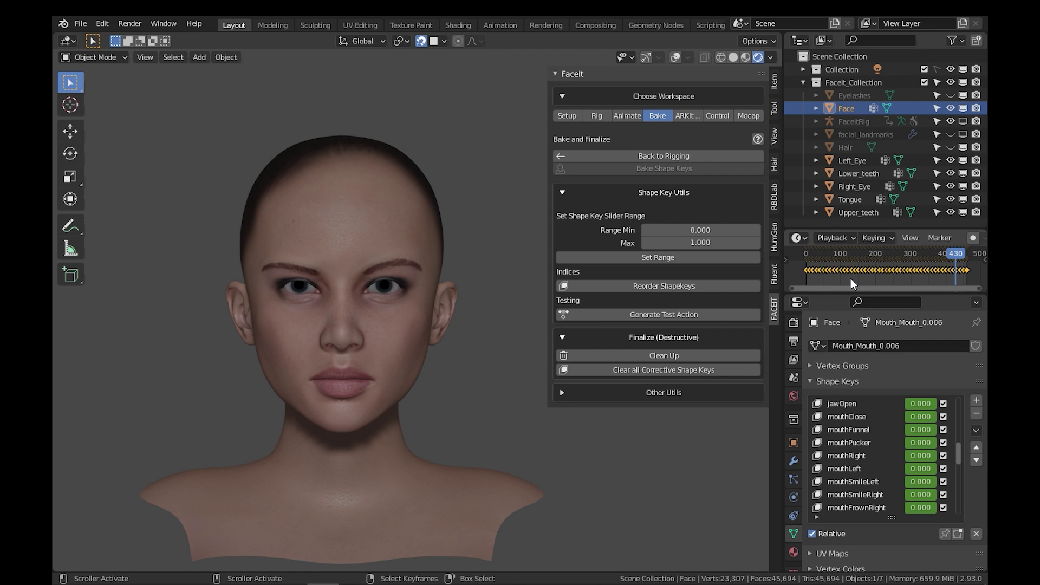
drag(853, 259, 814, 257)
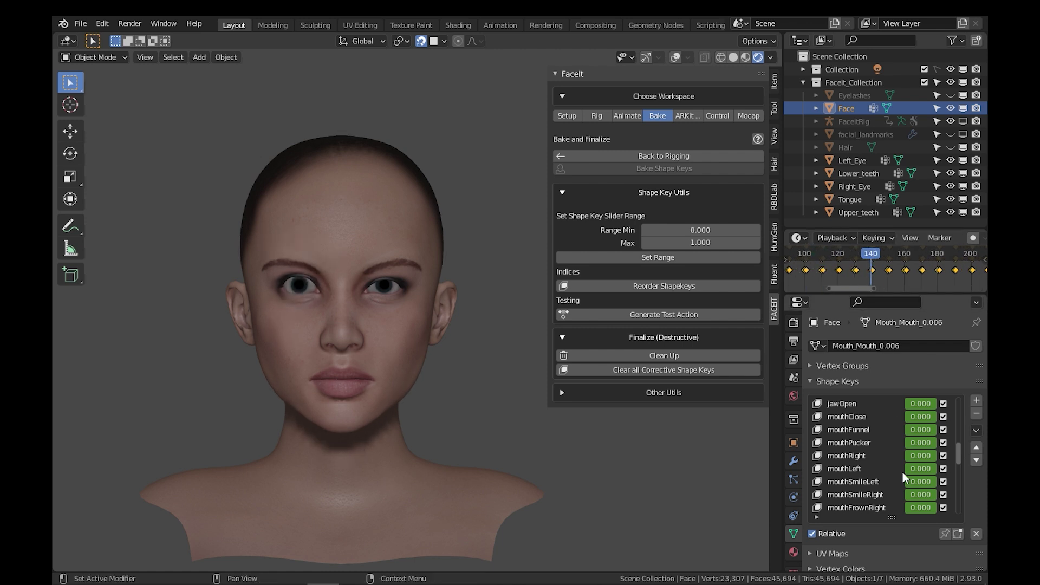
scroll(893, 472, up, 7)
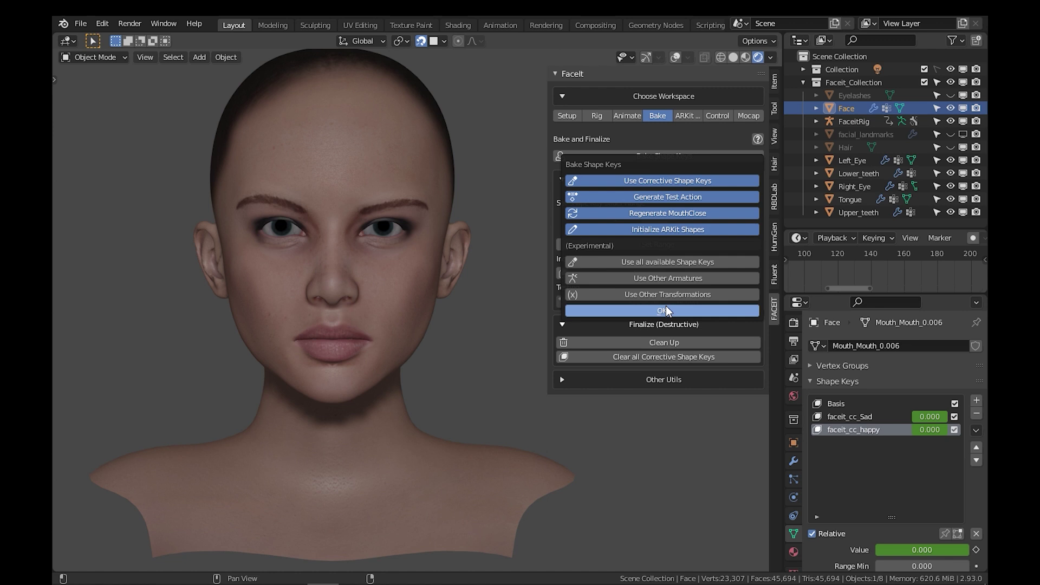
Bake the shape keys including the Sad and happy correctives, and return to the rig's expression list in the Animate workspace.
click(664, 306)
click(566, 115)
click(596, 116)
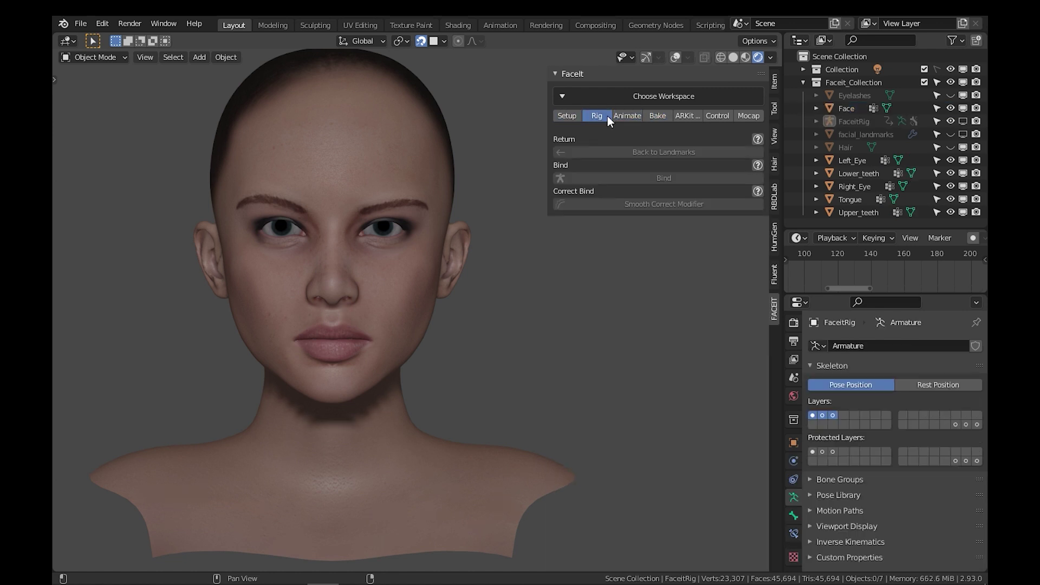
click(658, 115)
click(623, 115)
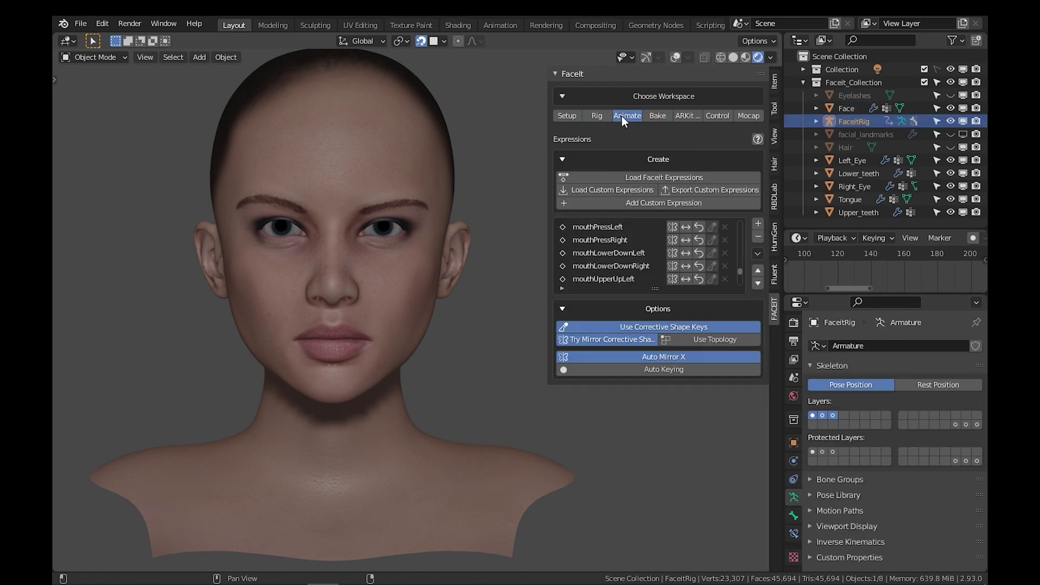
Return the Faceit rig to the landmarks stage, keeping expressions and binding weights but not corrective shape keys.
click(597, 116)
click(598, 152)
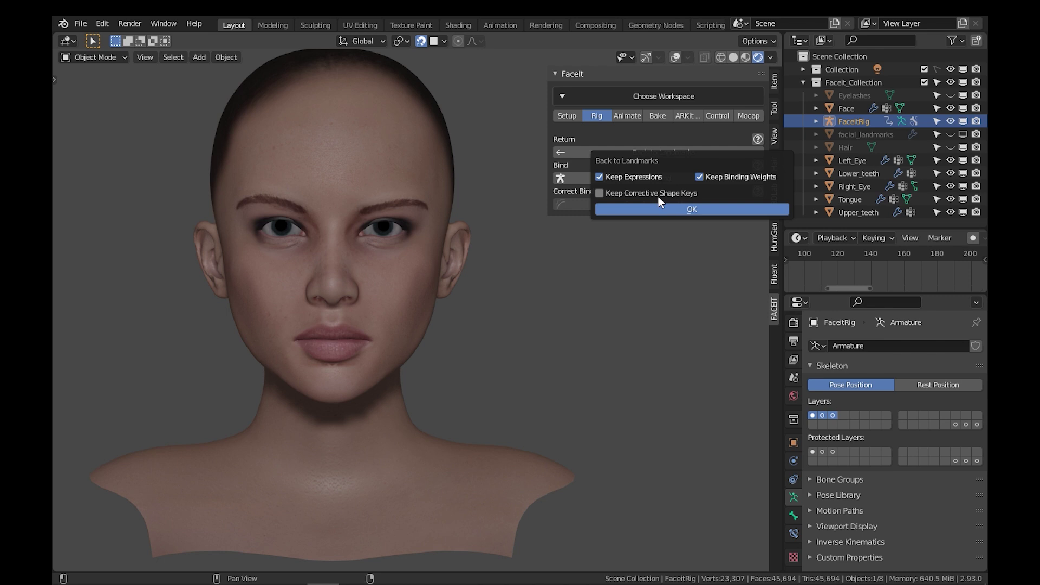
click(645, 209)
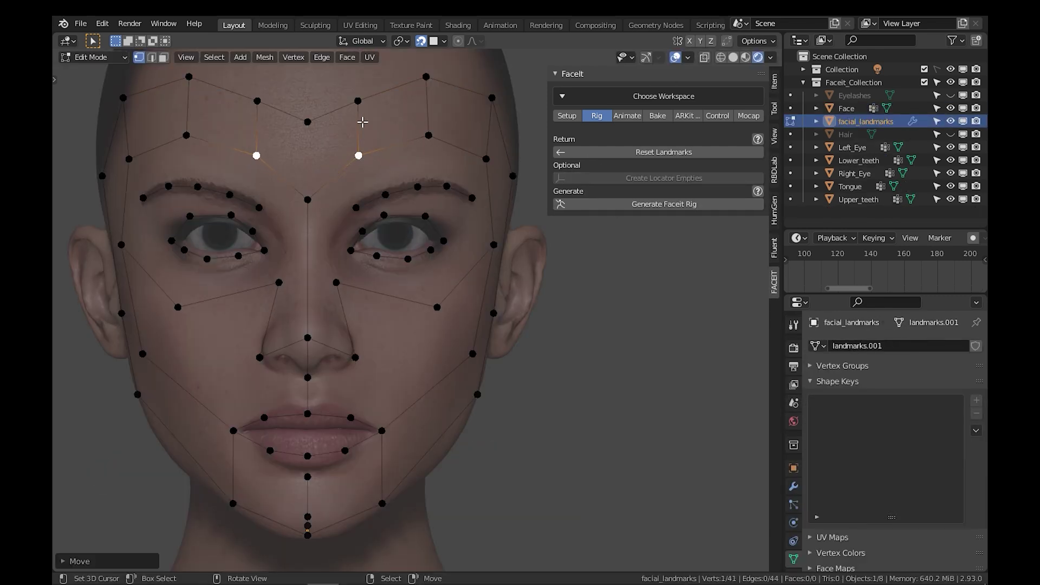
Reposition the forehead and brow landmarks on the face.
right_drag(307, 122, 308, 117)
shift+middle_drag(340, 228, 373, 195)
scroll(436, 224, up, 3)
right_drag(354, 142, 361, 139)
Fit the landmarks around the eye to the upper and lower eyelid contours.
scroll(379, 186, up, 2)
shift+middle_drag(487, 163, 407, 183)
right_click(437, 168)
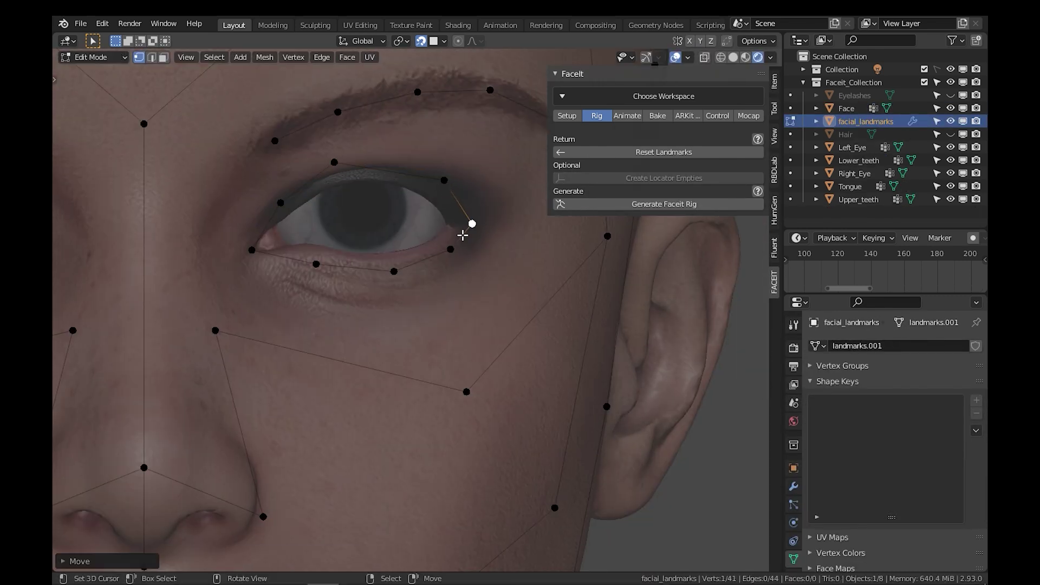
right_click(438, 185)
right_drag(337, 172, 359, 176)
right_drag(284, 207, 281, 206)
scroll(392, 276, down, 4)
right_drag(349, 274, 360, 277)
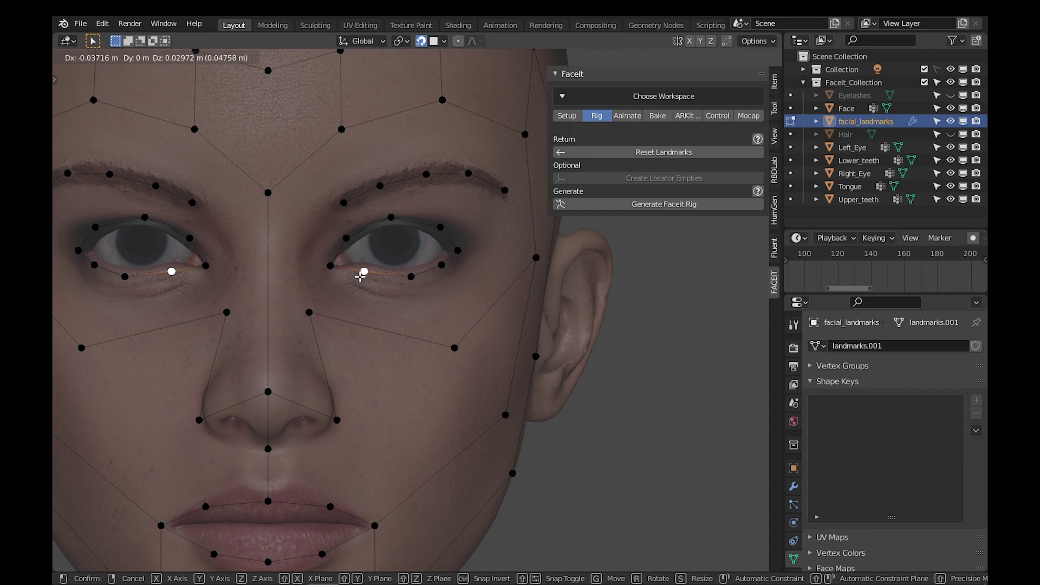
Adjust the landmarks around the lips.
shift+middle_drag(292, 477, 325, 292)
scroll(320, 324, up, 5)
right_click(315, 362)
scroll(276, 241, down, 6)
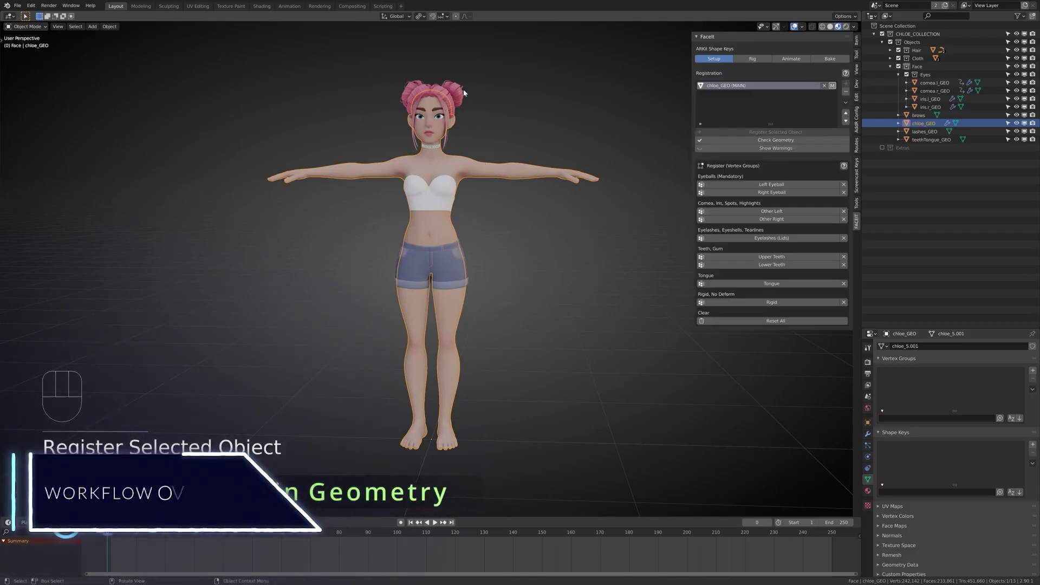
Register both corneas, both irises, the brows, lashes_GEO and teethTongue_GEO as facial geometry.
click(463, 92)
key(KP_Decimal)
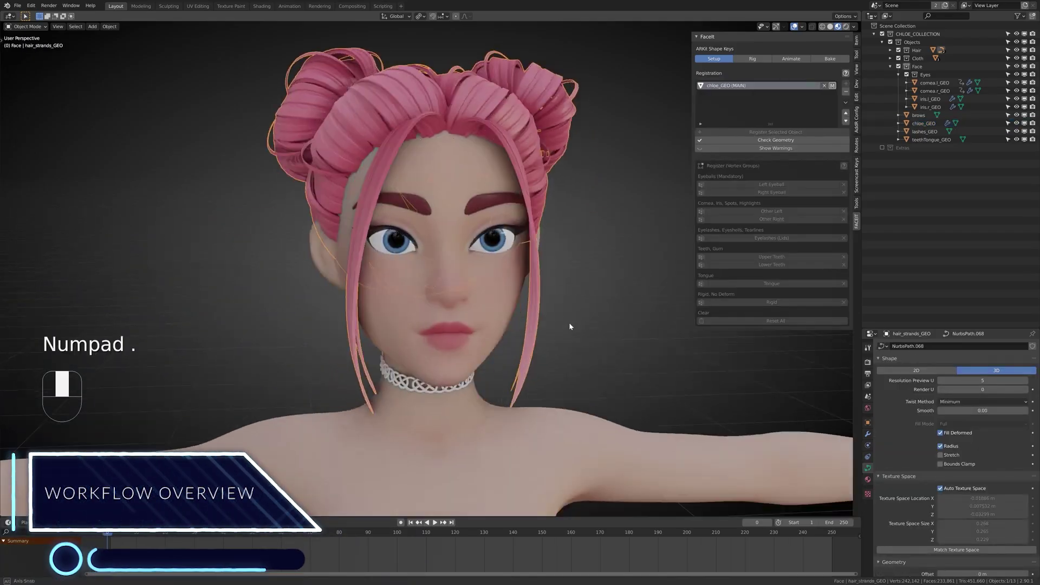
click(622, 330)
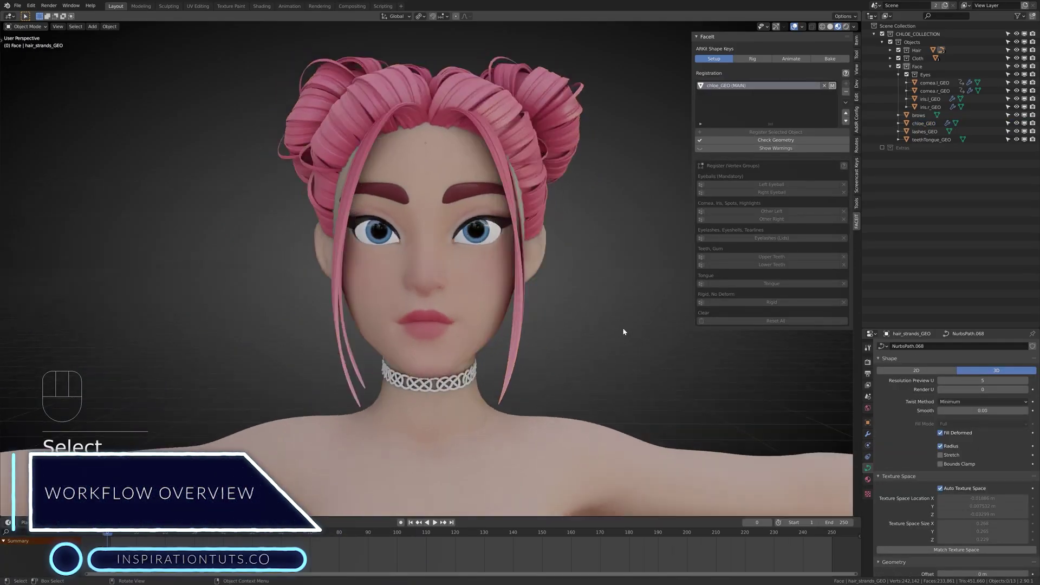
click(919, 84)
ctrl+click(920, 91)
ctrl+click(921, 100)
ctrl+click(921, 115)
ctrl+click(922, 107)
ctrl+click(924, 131)
ctrl+click(925, 141)
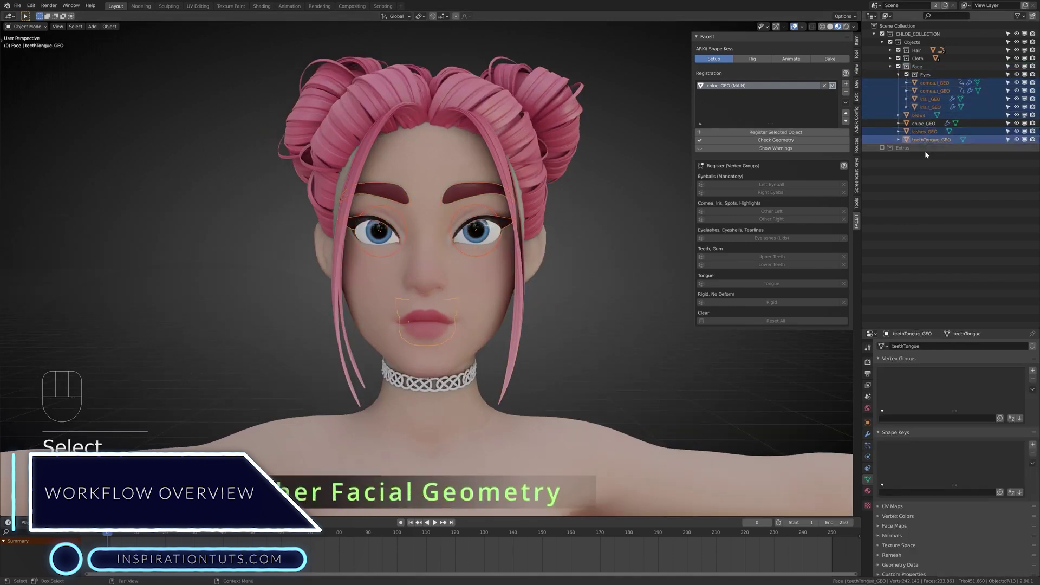
click(778, 133)
Hide the Hair collection and reorder the registered objects so the corneas come before the irises.
click(898, 50)
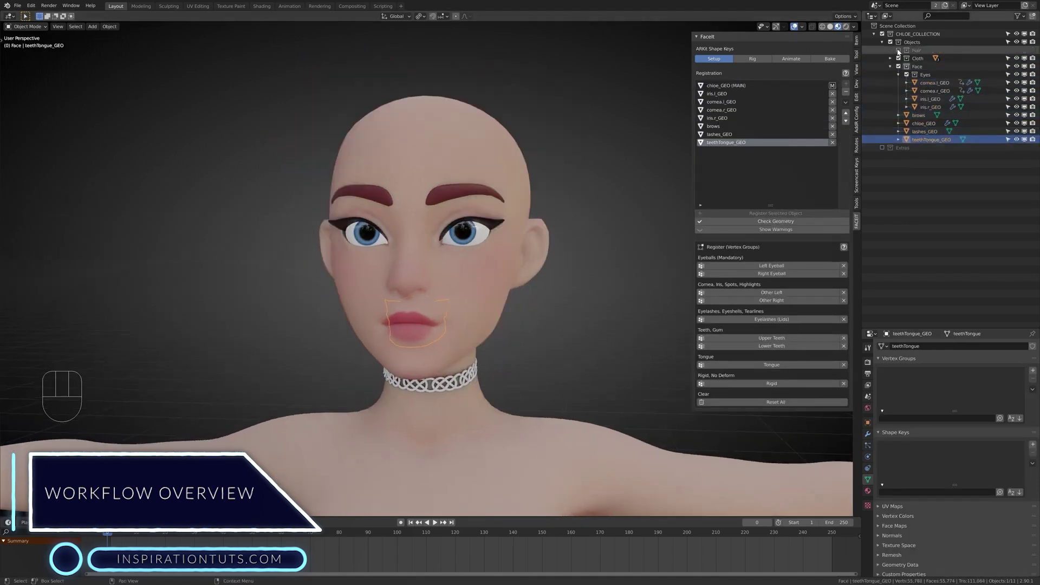
click(765, 86)
click(765, 94)
click(845, 120)
click(845, 121)
click(753, 94)
Assign the left cornea object to the Left Eyeball group and the right cornea object to Right Eyeball.
middle_drag(672, 140, 576, 139)
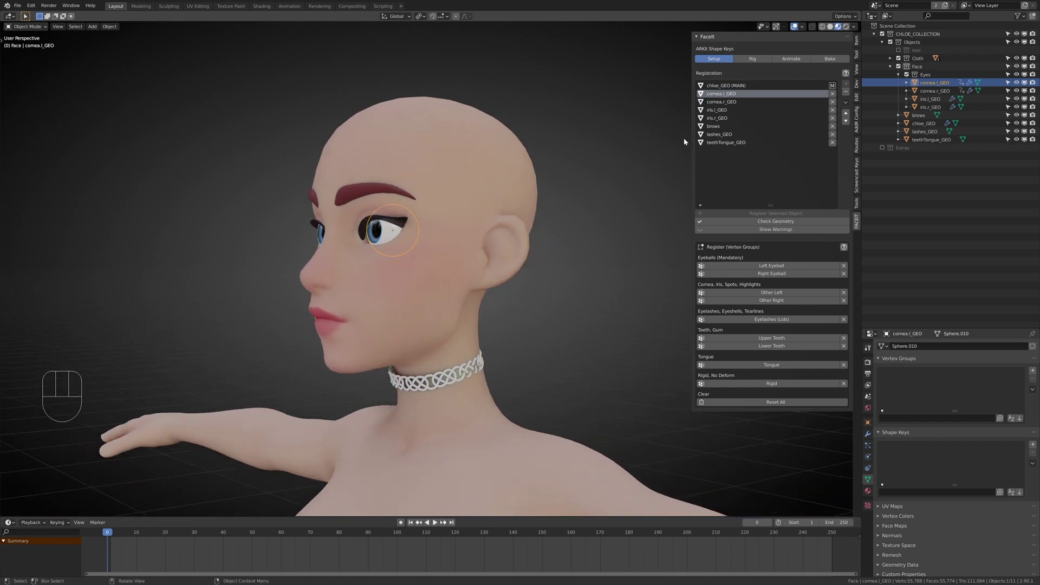
click(771, 265)
click(722, 102)
click(771, 273)
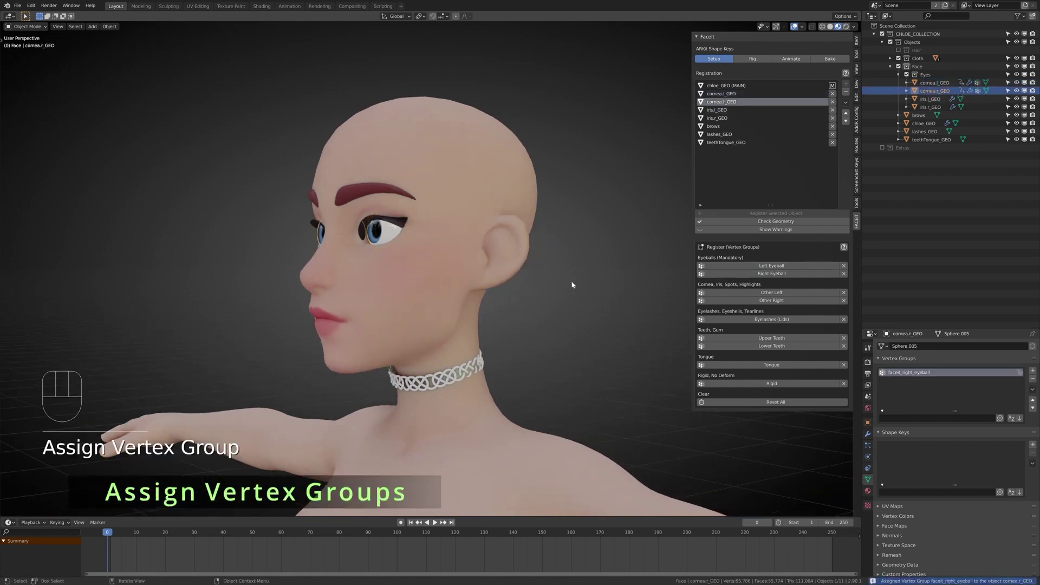
Assign the iris objects to the Other Left and Other Right groups and lashes_GEO to Eyelashes (Lids).
middle_drag(571, 280, 599, 279)
click(717, 109)
click(771, 293)
click(717, 117)
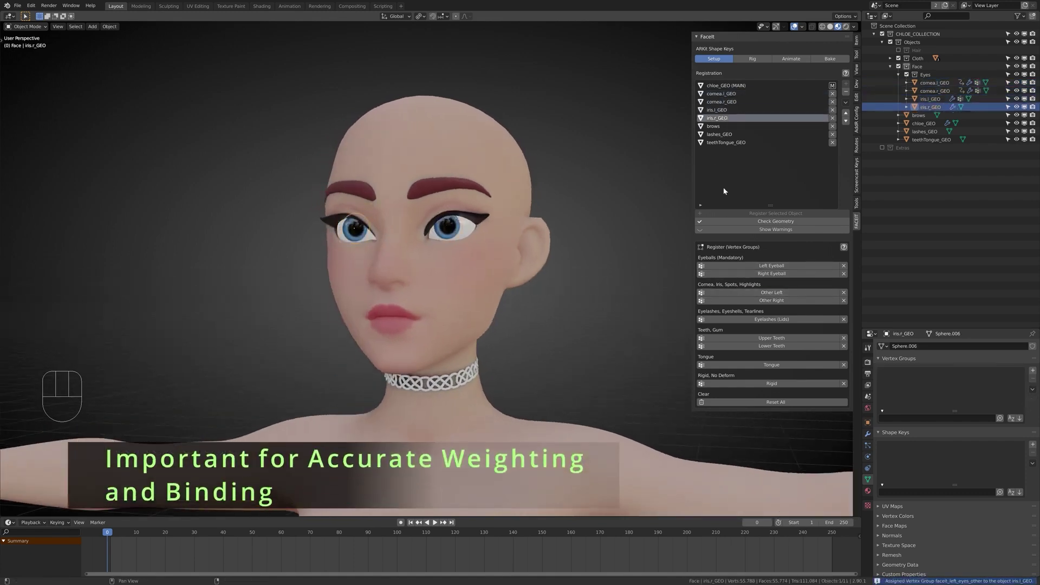
click(719, 134)
click(772, 319)
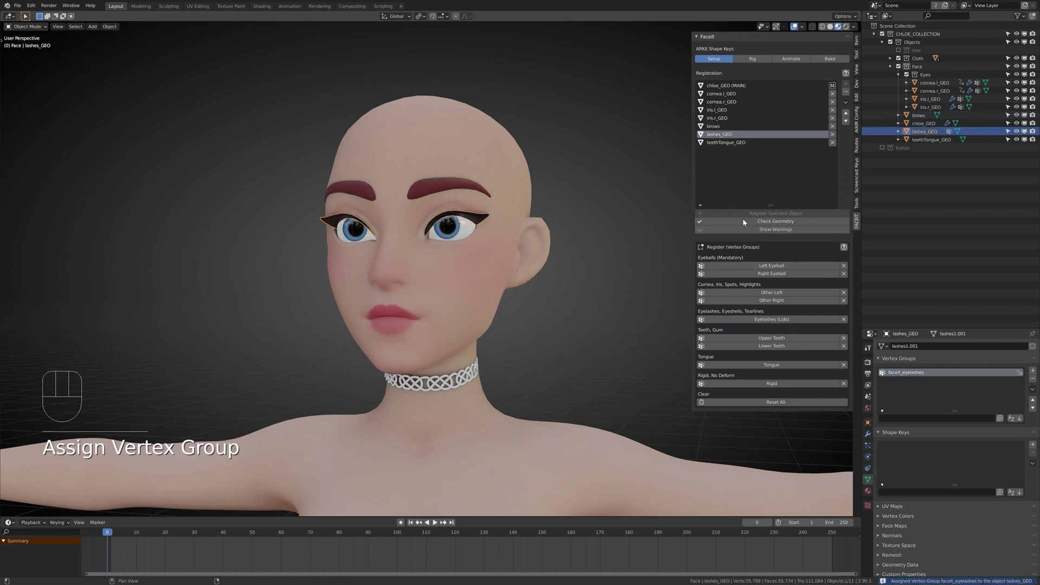
Enter Edit Mode on teethTongue_GEO and toggle X-ray display to reach the geometry inside the mouth.
click(726, 142)
key(Tab)
key(alt+z)
key(a)
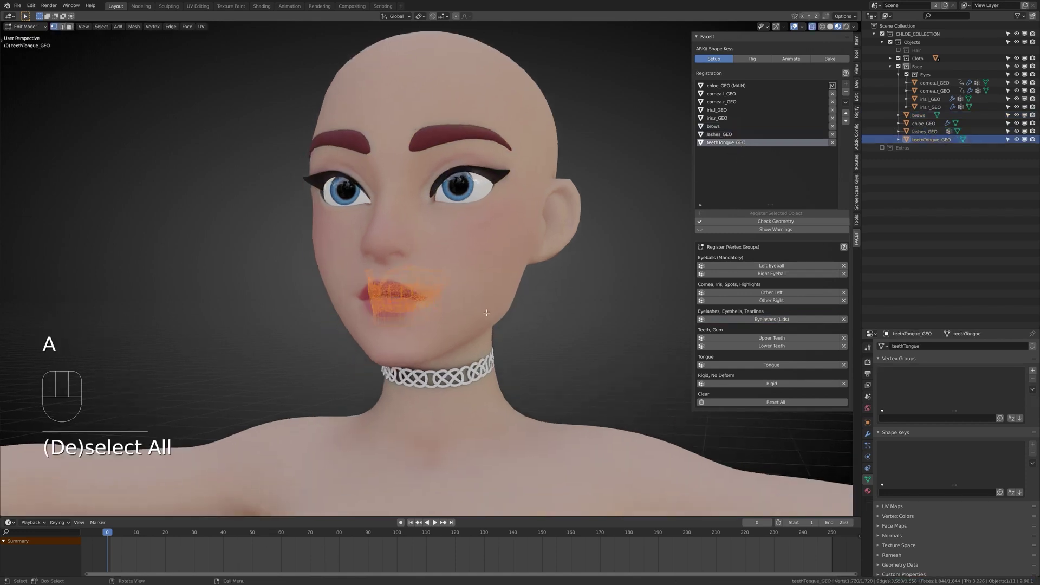
key(KP_Decimal)
key(KP_3)
scroll(487, 312, down, 3)
Select all linked parts of the upper teeth and gum and assign them to the Upper Teeth group.
click(328, 224)
key(l)
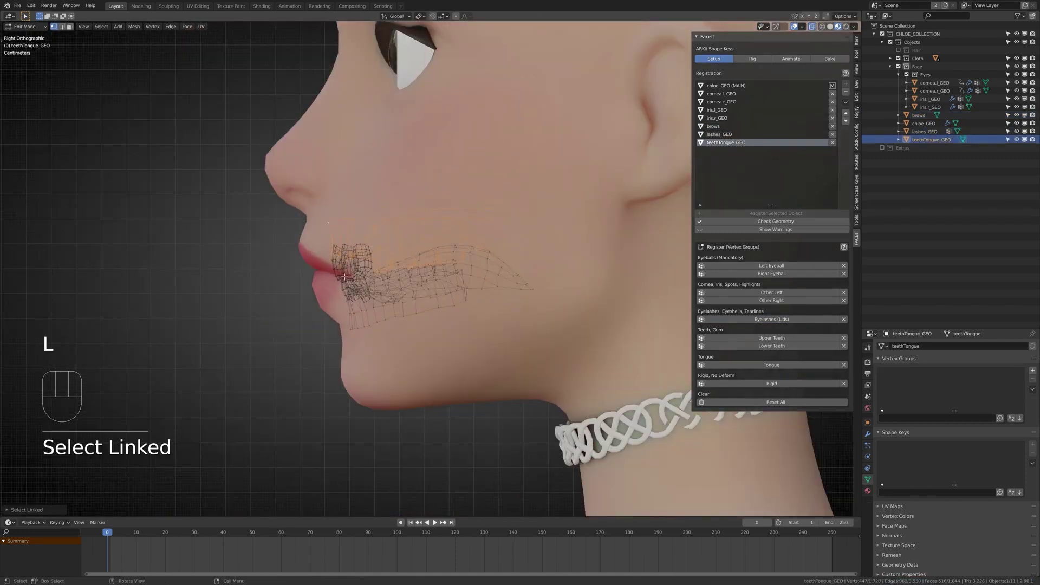
middle_drag(345, 277, 404, 282)
key(l)
key(l)
key(l)
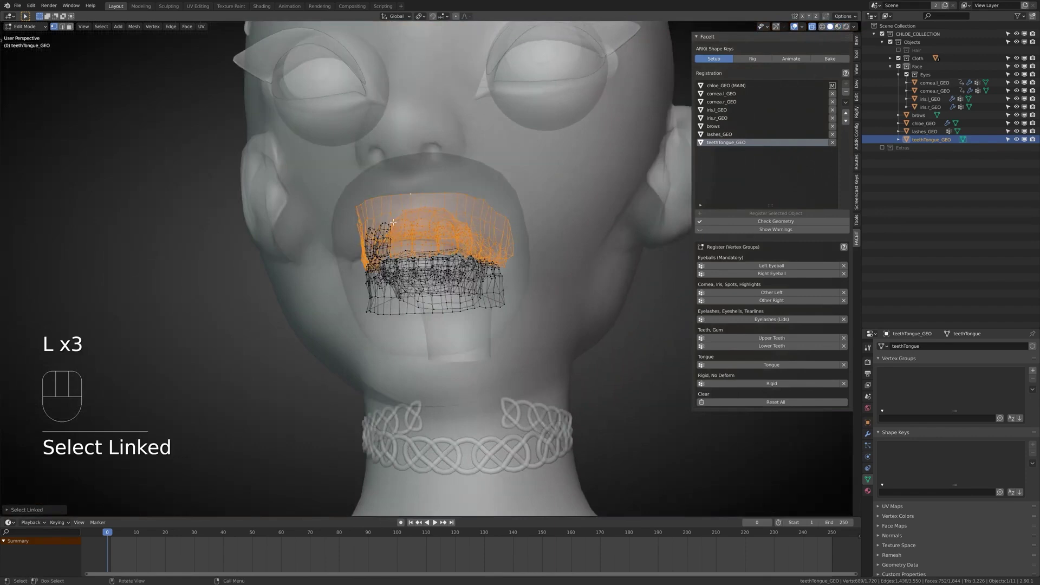
key(l)
key(l)
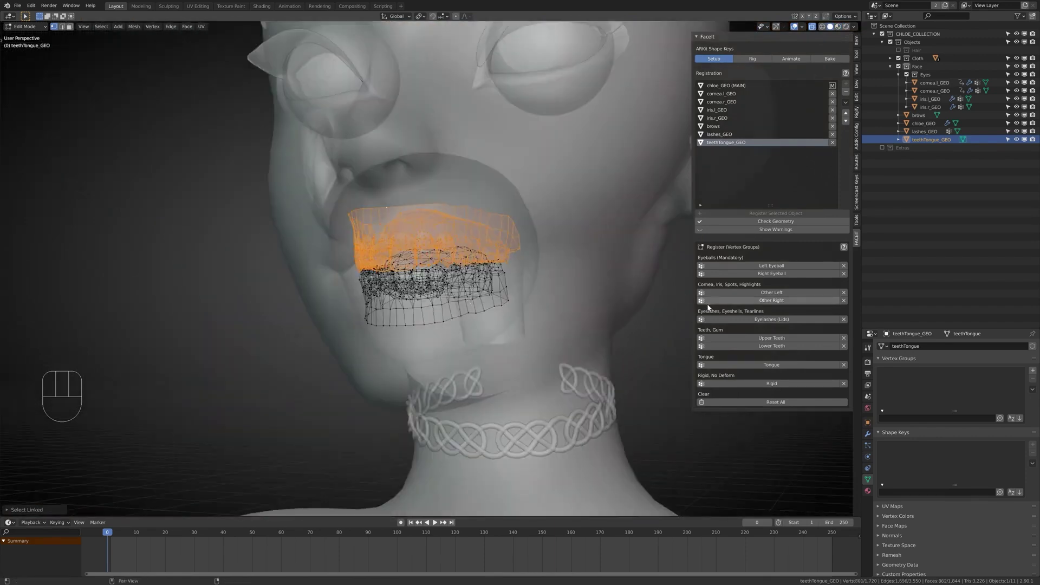
click(771, 338)
Invert the selection and assign the remaining mouth geometry to the Lower Teeth group.
middle_drag(422, 325, 508, 329)
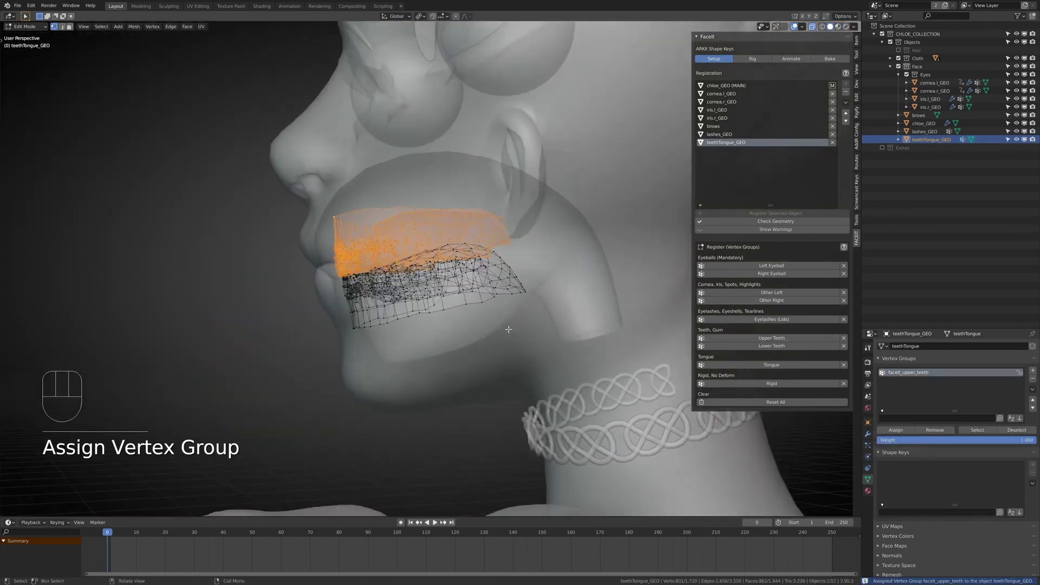
key(ctrl+i)
click(771, 346)
Select the tongue's vertices by growing the selection and assign them to the Tongue group.
middle_drag(460, 306, 509, 303)
click(406, 271)
key(ctrl+KP_Add)
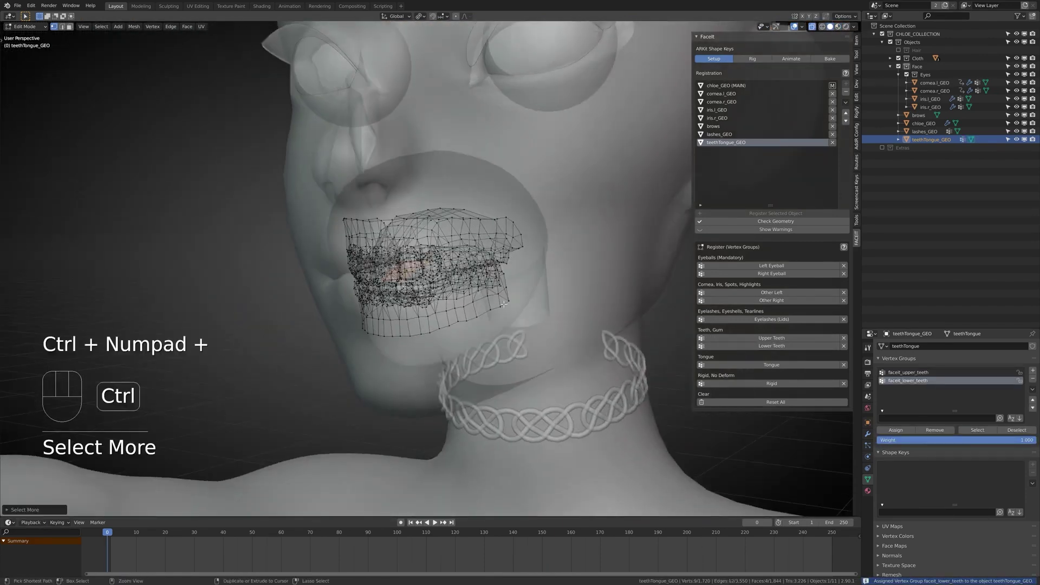
key(KP_3)
key(ctrl+KP_Subtract)
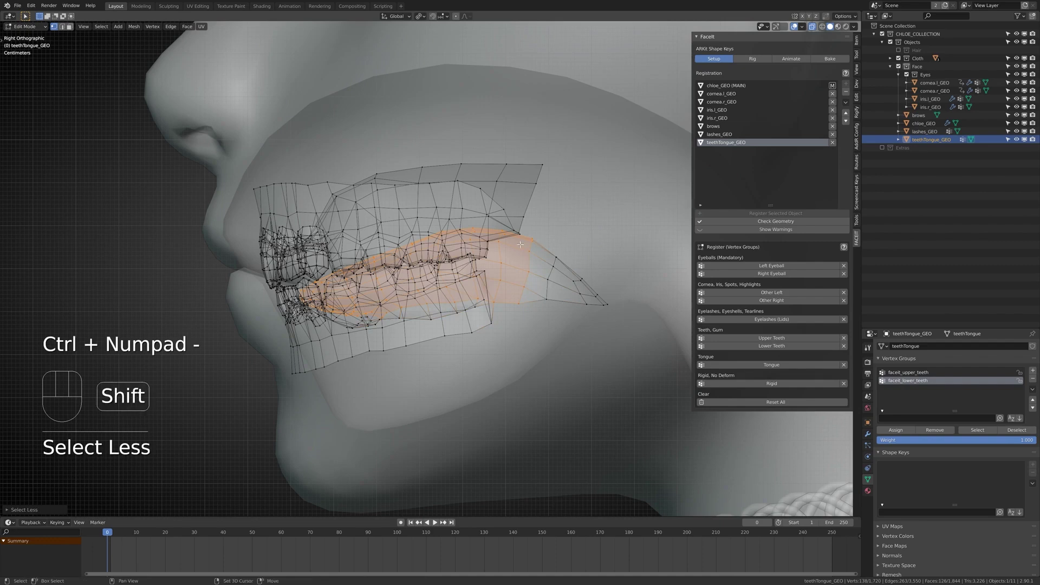
click(771, 365)
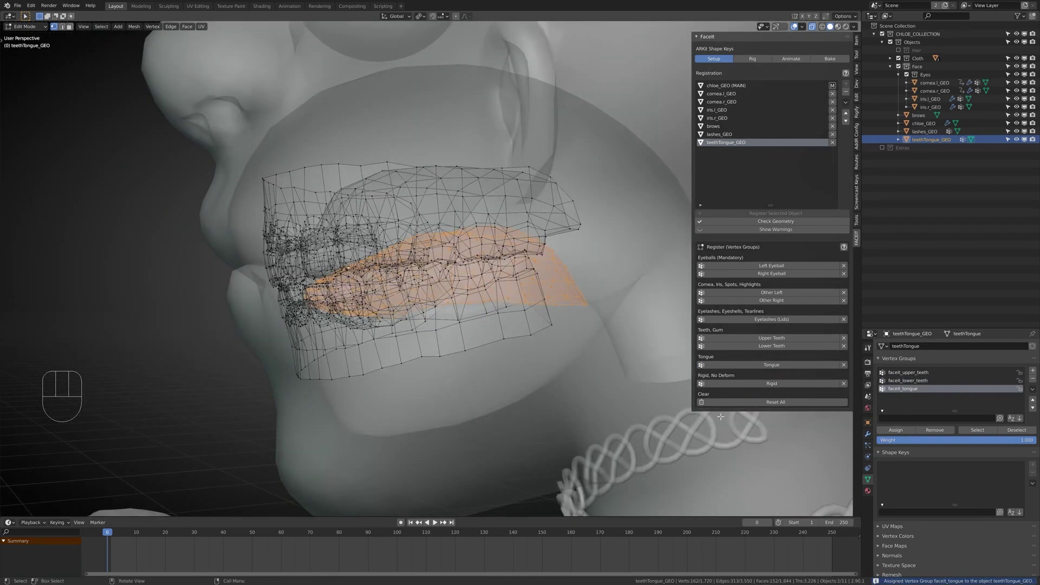
Check the tongue and upper teeth vertex groups by selecting and deselecting their vertices.
click(977, 430)
click(907, 372)
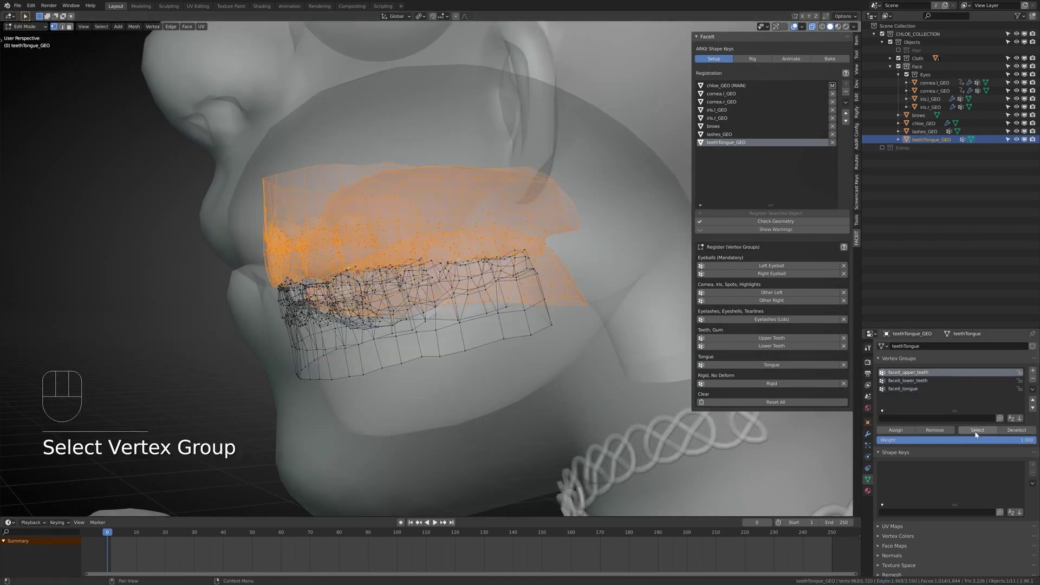
click(1017, 430)
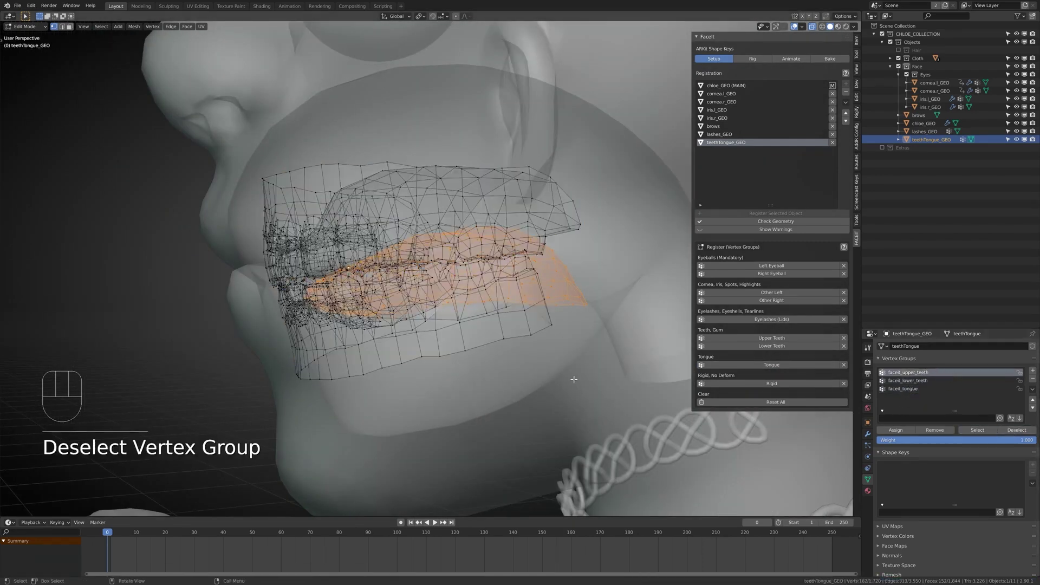
Leave Edit Mode and X-ray display, and open the Rig workspace for the facial landmarks.
key(Tab)
key(alt+z)
click(752, 59)
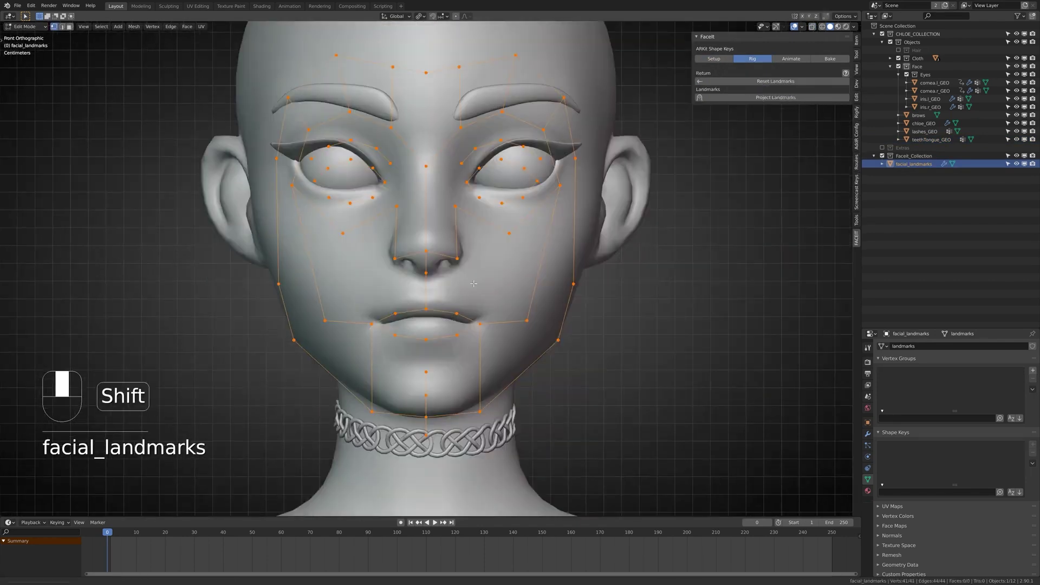
Move the nose tip and mouth landmarks to match the nose and lips in front view.
shift+middle_drag(474, 283, 470, 253)
click(454, 228)
key(g)
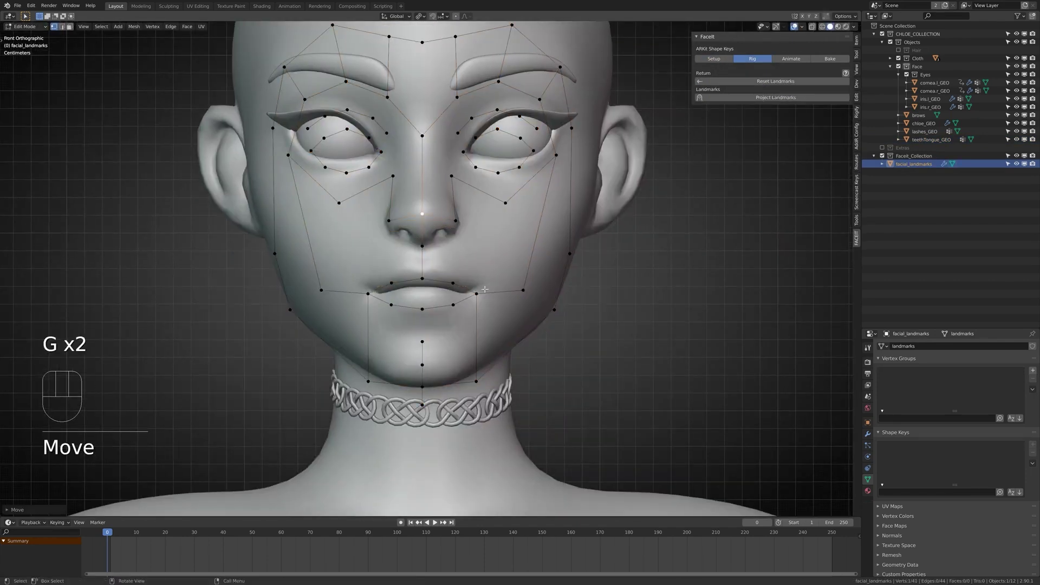
key(g)
key(g)
key(g)
Raise the upper chin landmark and move the mirrored lower jaw landmarks onto the chin outline.
click(431, 340)
key(g)
click(431, 327)
click(473, 383)
key(g)
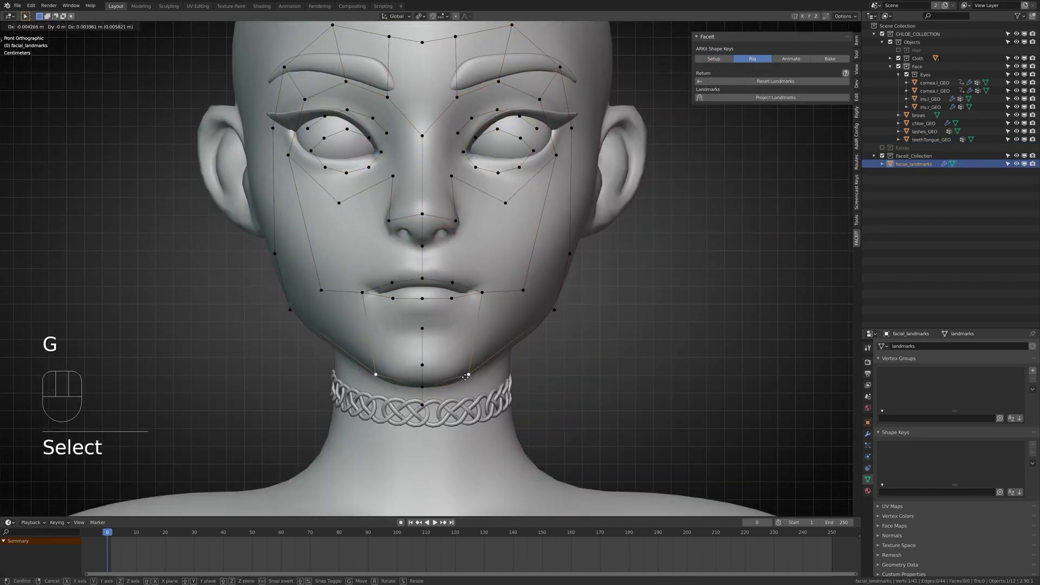
click(616, 91)
Fit the eyebrow landmarks along the brows and raise the forehead landmarks higher on the forehead.
shift+middle_drag(615, 91, 584, 203)
click(529, 180)
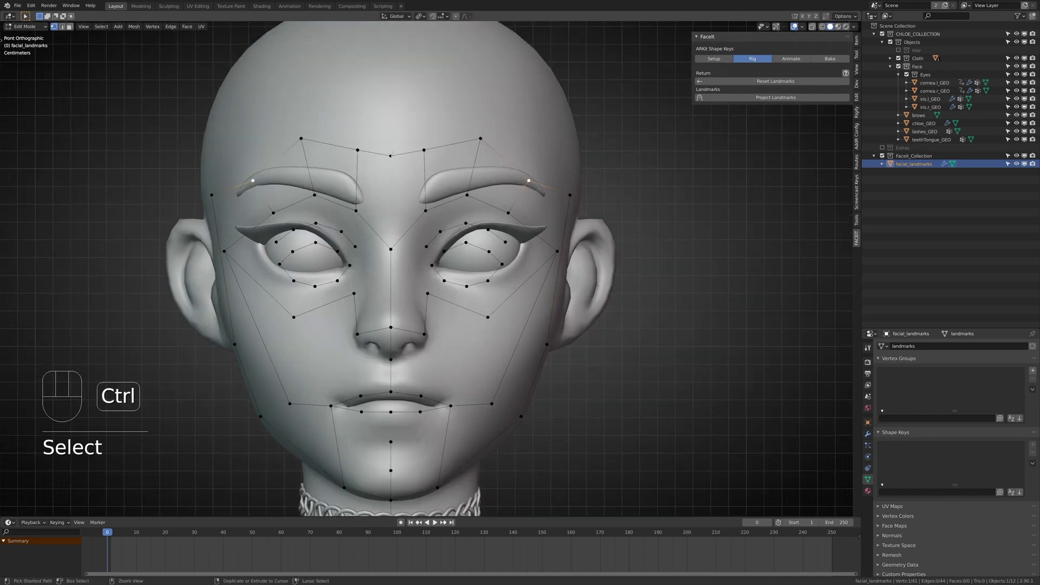
click(463, 196)
key(g)
click(472, 181)
click(508, 213)
ctrl+click(425, 211)
key(s)
key(z)
click(516, 231)
key(g)
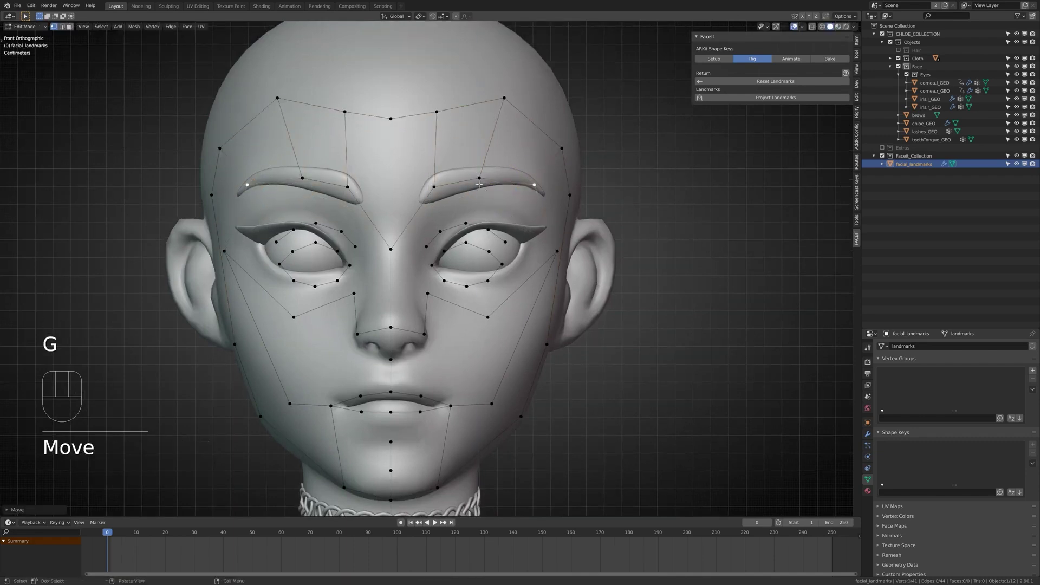
Hide lashes_GEO and fit the upper eyelid landmarks to the lid contour by moving, rotating and scaling them.
shift+middle_drag(393, 264, 394, 153)
click(435, 163)
key(g)
ctrl+click(442, 121)
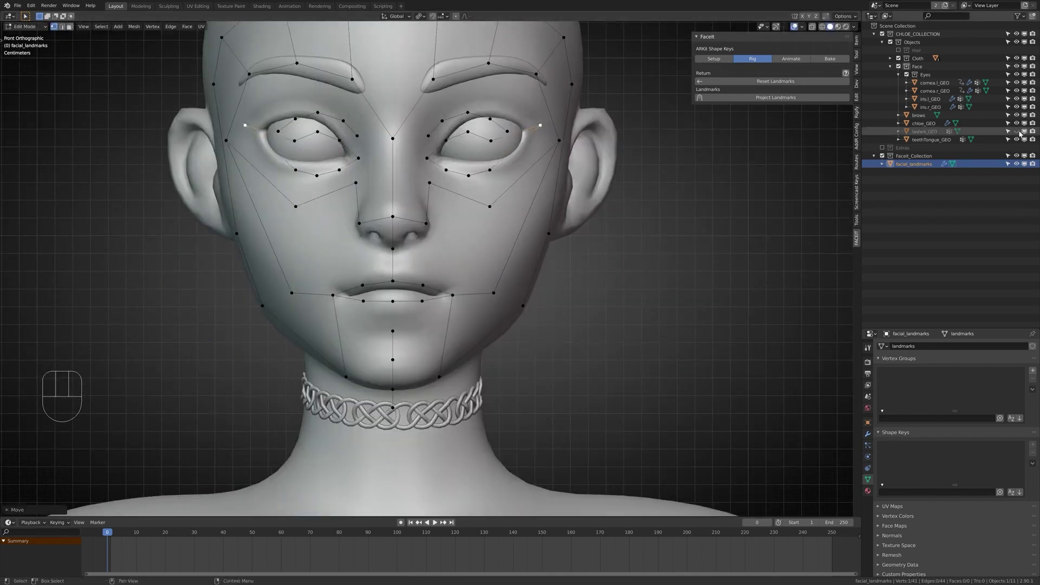
key(g)
click(491, 141)
ctrl+click(446, 140)
key(g)
key(r)
key(s)
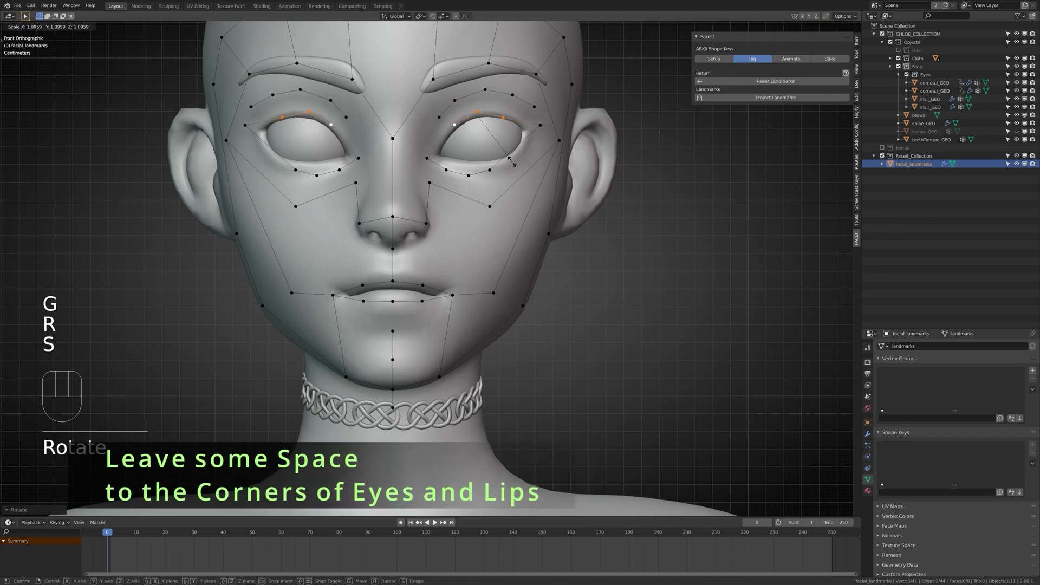
Fit the lower eyelid and inner eye corner landmarks to the lower lid contour.
click(489, 170)
ctrl+click(446, 170)
key(s)
click(490, 167)
key(g)
click(458, 163)
key(g)
click(464, 163)
click(427, 158)
key(g)
click(502, 122)
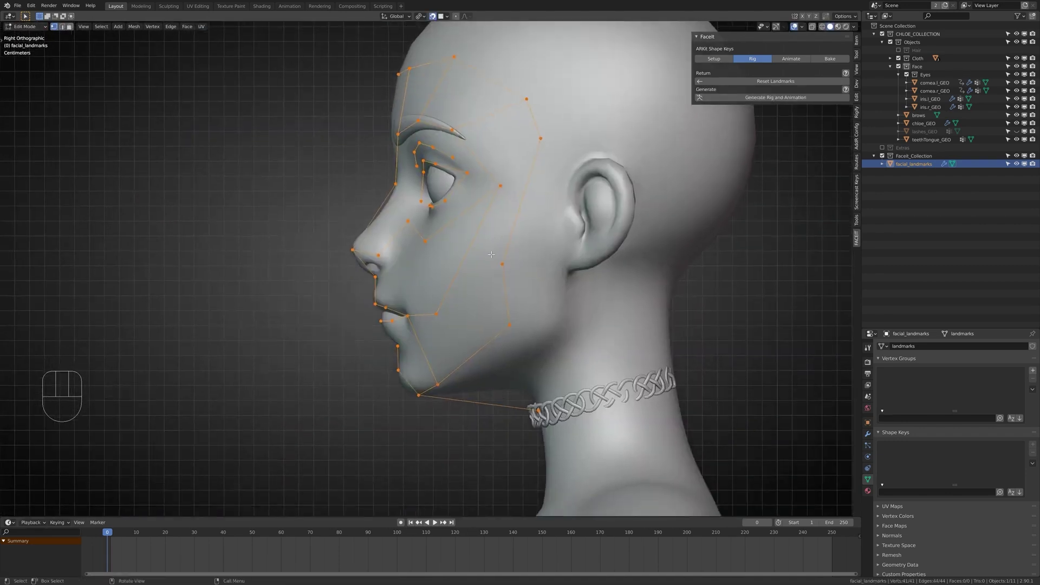
Fit the cheek and under-chin landmarks to the face surface and jawline from the side.
click(453, 287)
key(g)
key(g)
mouse_move(452, 288)
middle_down()
mouse_move(433, 290)
mouse_move(461, 292)
middle_up()
click(508, 425)
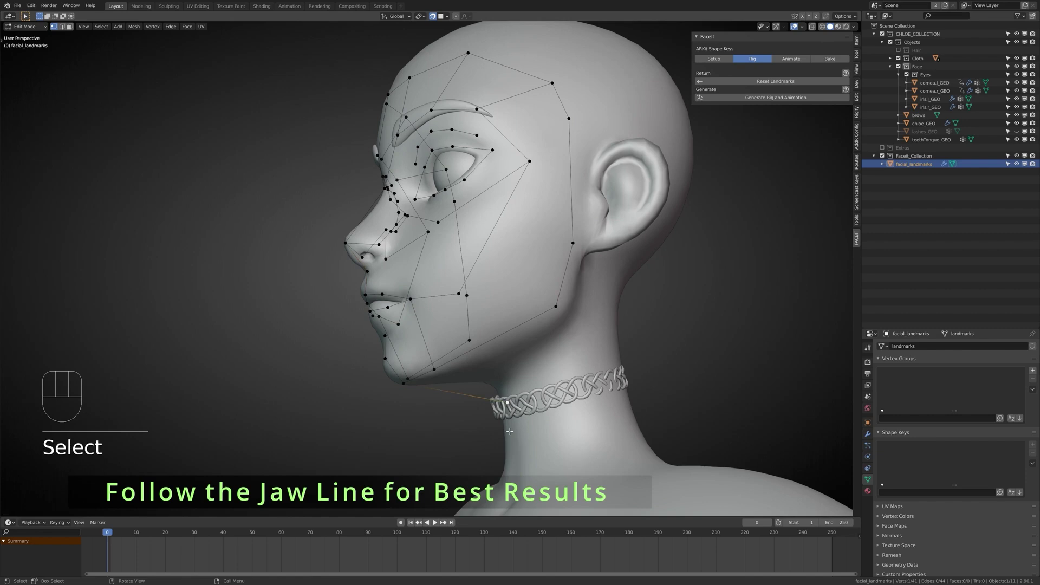
key(g)
Refine the mirrored inner eye corner landmarks and the lip landmarks, and leave Edit Mode.
middle_drag(487, 386, 555, 410)
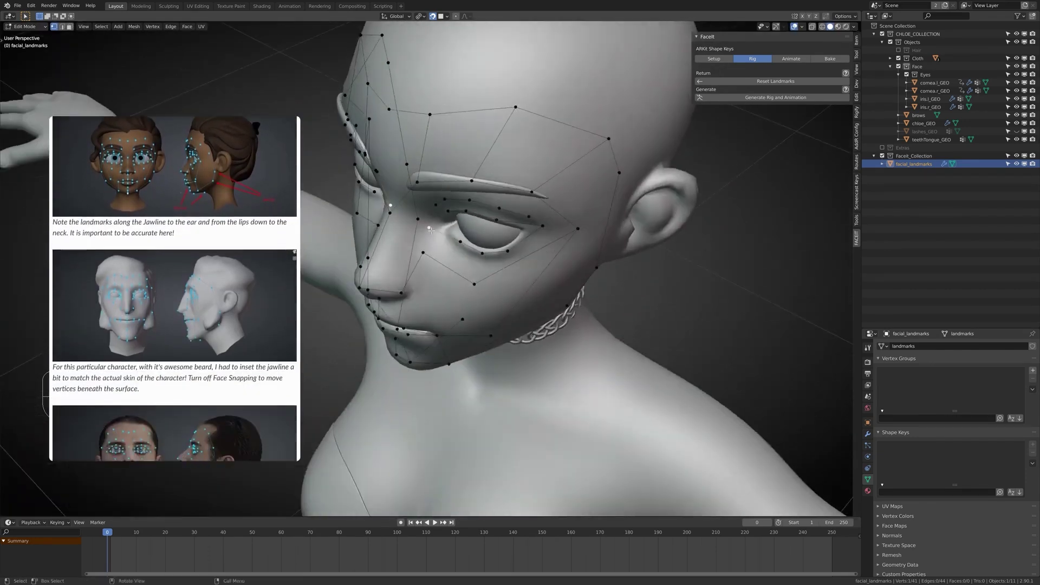
key(g)
click(429, 234)
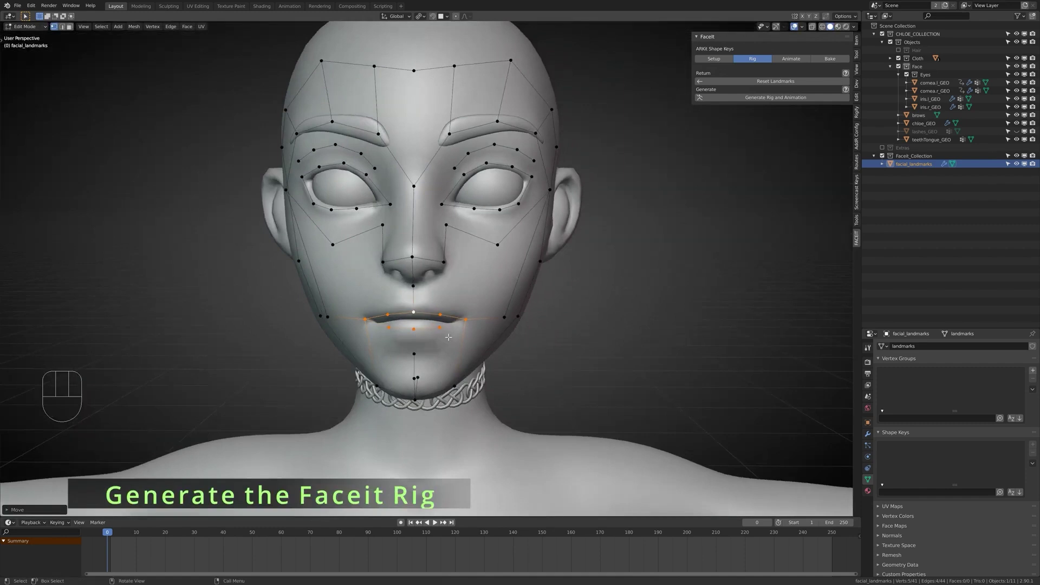
key(Tab)
middle_drag(449, 367, 509, 393)
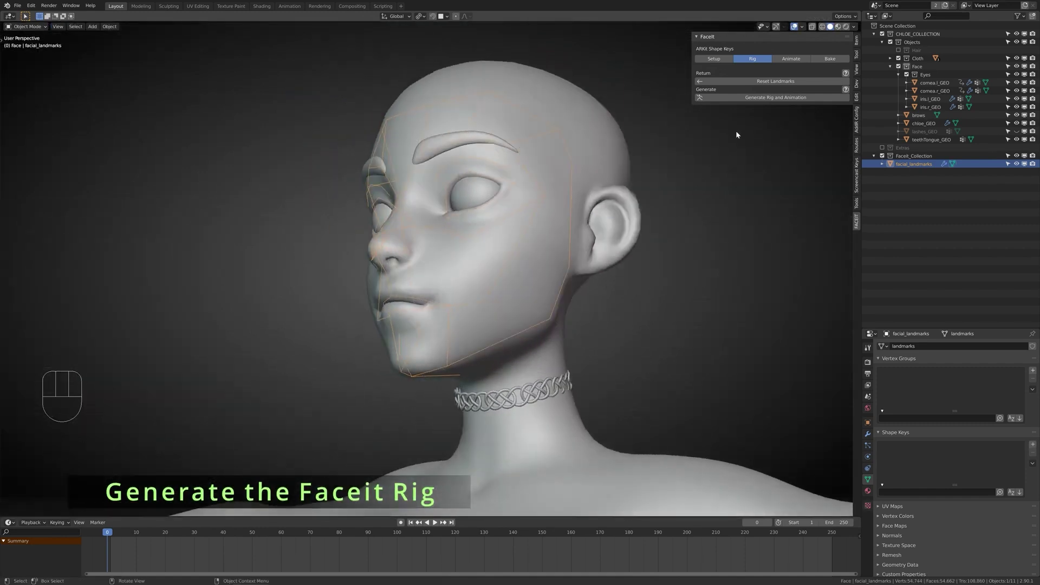
Generate the Faceit rig and animation from the landmarks and bind the face geometry to the rig in Object Mode.
click(762, 98)
middle_drag(661, 221, 615, 424)
key(ctrl+Tab)
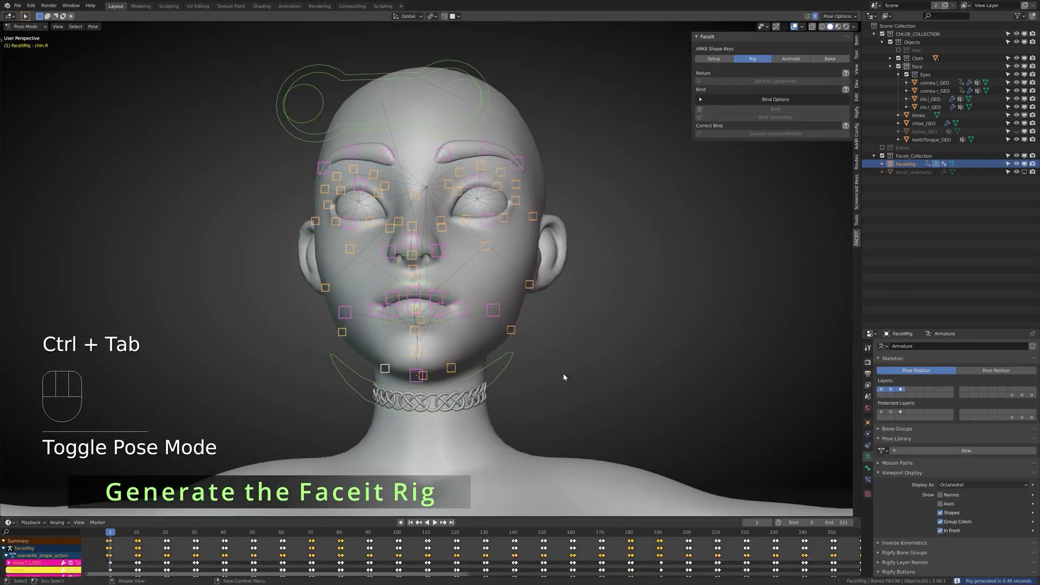
click(802, 27)
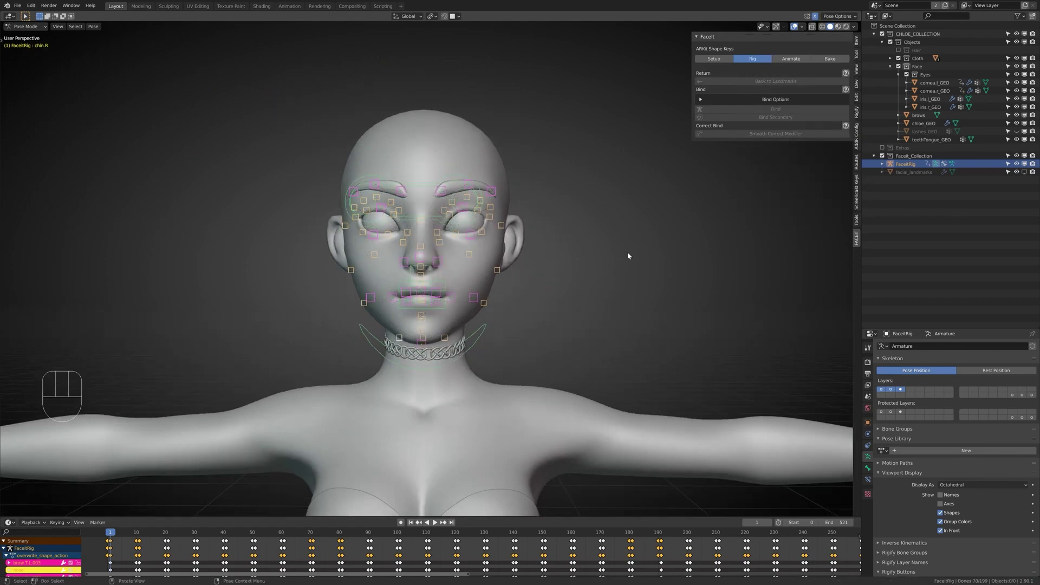
key(ctrl+Tab)
click(739, 109)
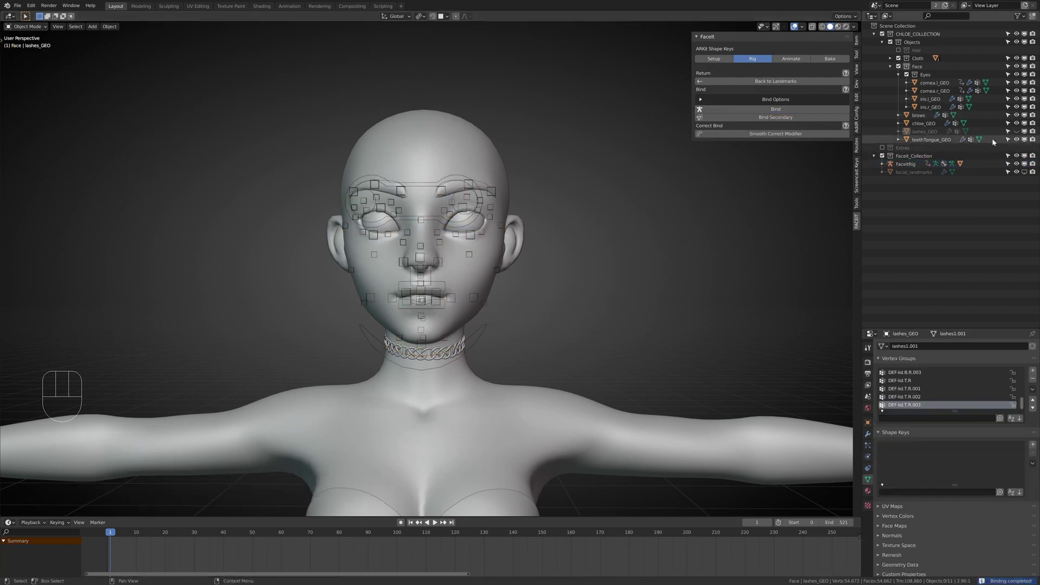
Switch the viewport to material preview, enlarge the ARKit expressions list and go to the eyeBlinkLeft pose.
click(794, 59)
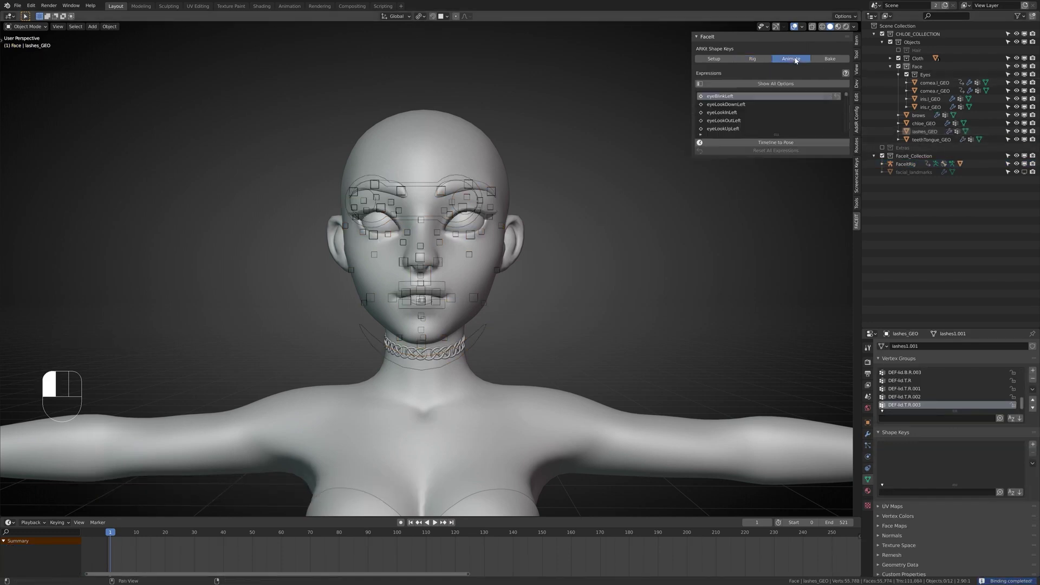
click(838, 27)
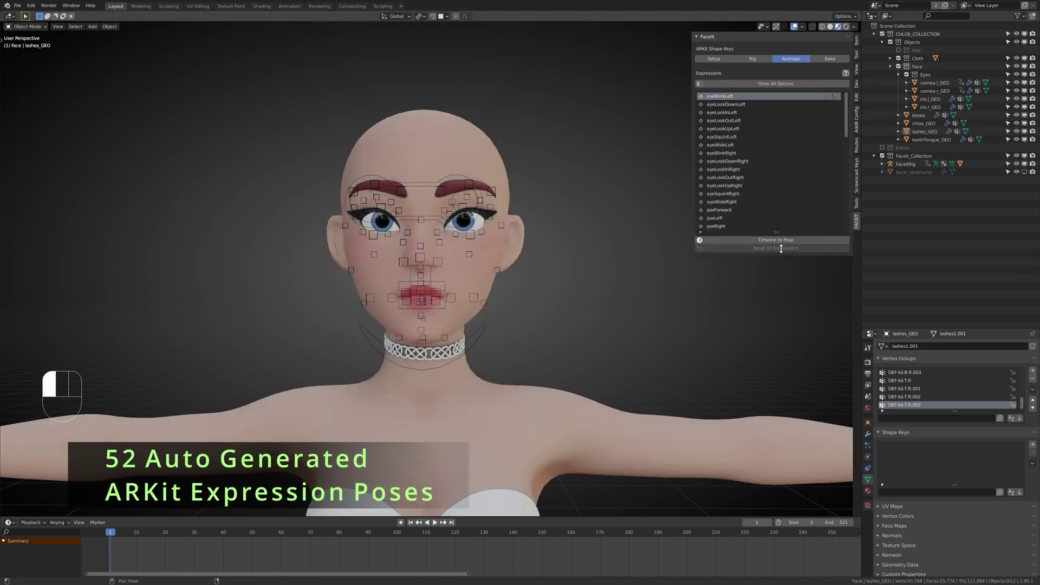
drag(780, 248, 775, 313)
click(720, 96)
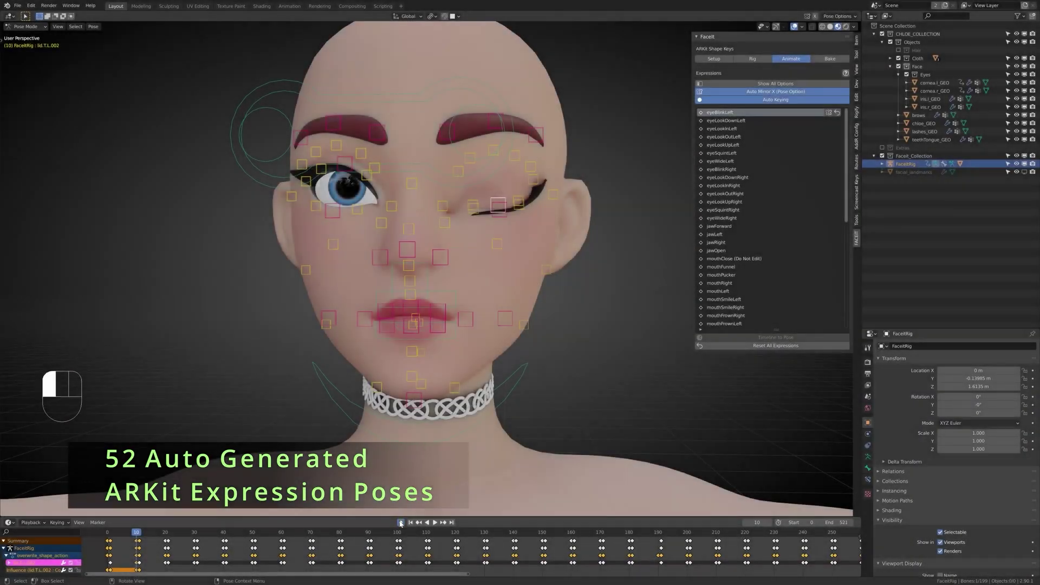
Enable auto keying and adjust the middle upper eyelid bone lid.T.L.002 in the eyeBlinkLeft pose.
click(400, 523)
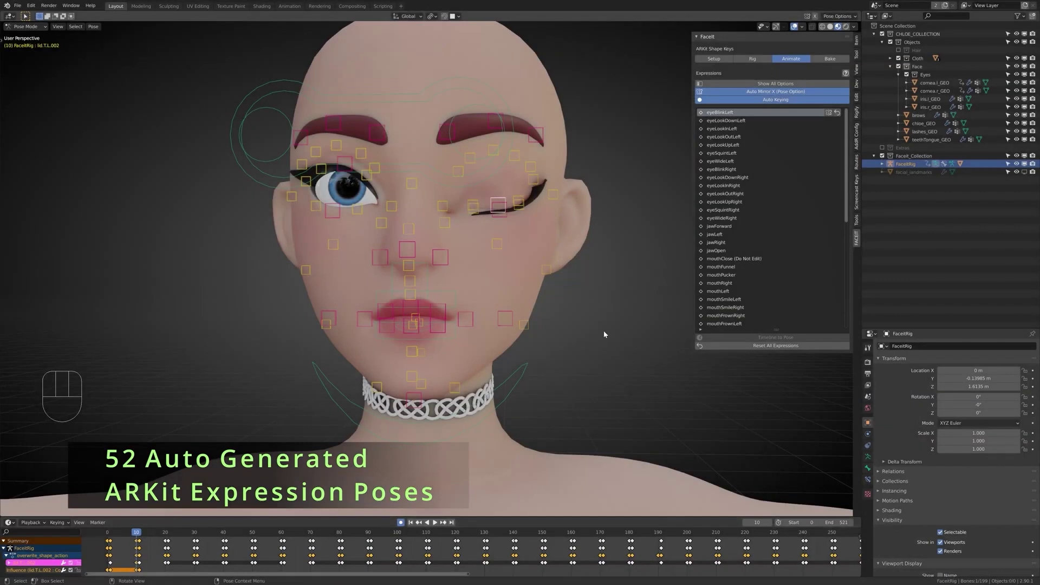
scroll(562, 233, up, 3)
shift+middle_drag(617, 150, 567, 184)
key(r)
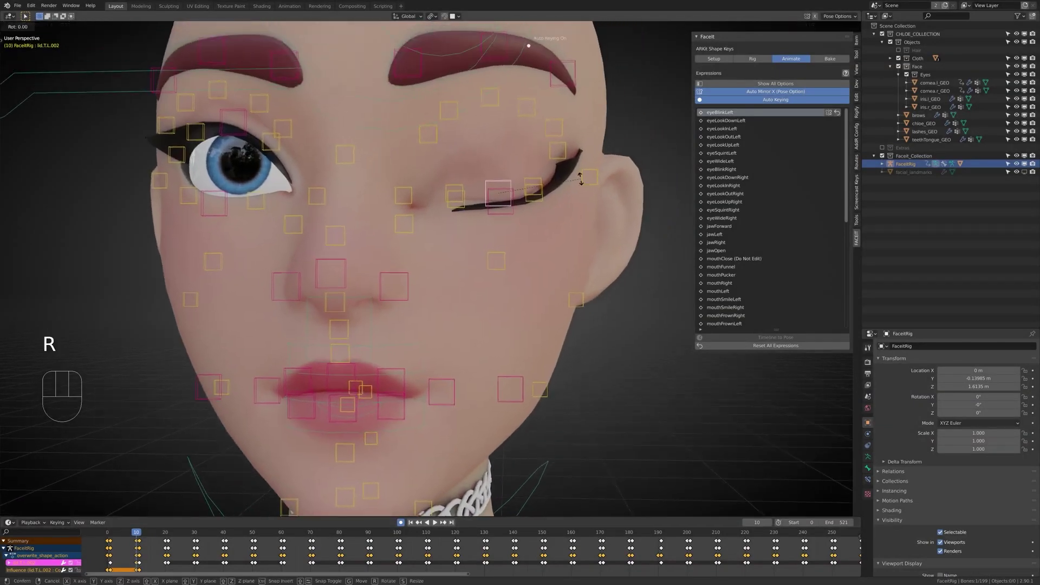
key(g)
click(485, 227)
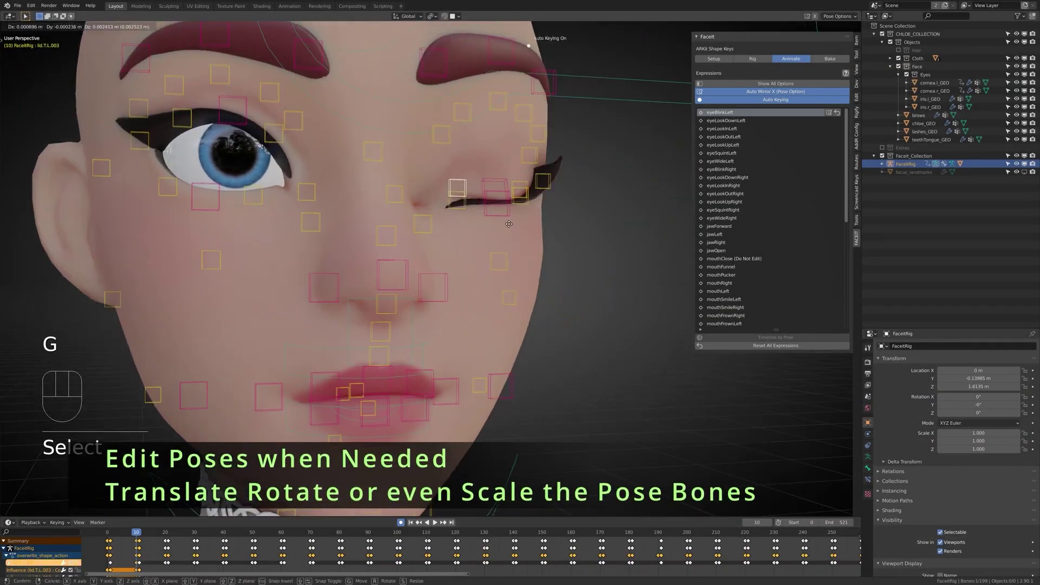
Move the inner upper eyelid bone lid.T.L.003 and rotate it about the X axis to refine the closed lid.
click(509, 223)
key(r)
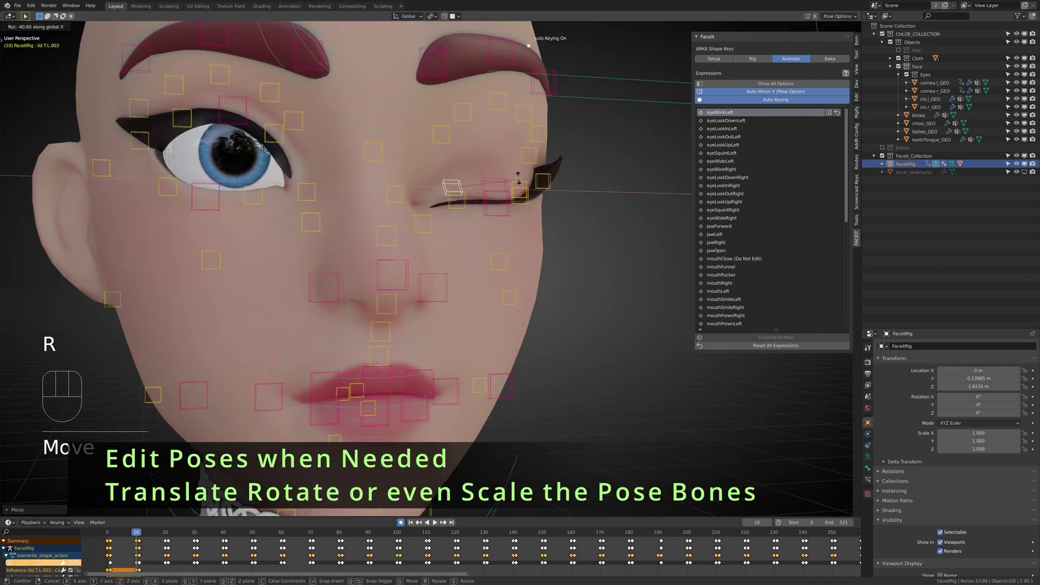
click(518, 179)
key(g)
click(519, 184)
mouse_move(566, 250)
middle_down()
mouse_move(461, 257)
mouse_move(555, 241)
middle_up()
key(r)
key(x)
click(518, 232)
key(g)
click(482, 258)
scroll(555, 242, down, 4)
middle_drag(582, 298, 536, 300)
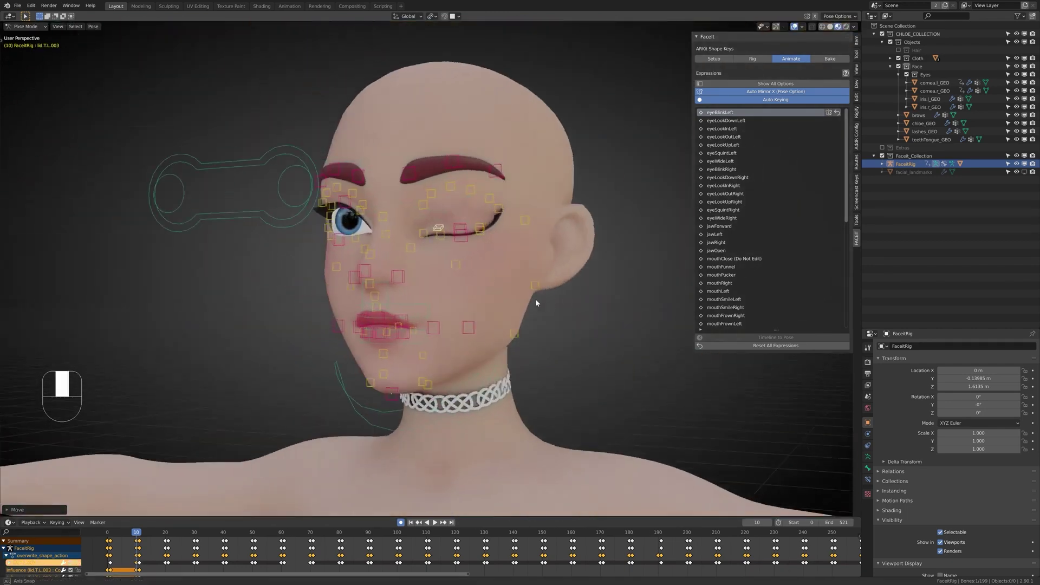
Rotate the outer upper eyelid bone lid.T.L.001 about the X axis to align the closed lash line.
scroll(514, 265, up, 5)
key(r)
key(x)
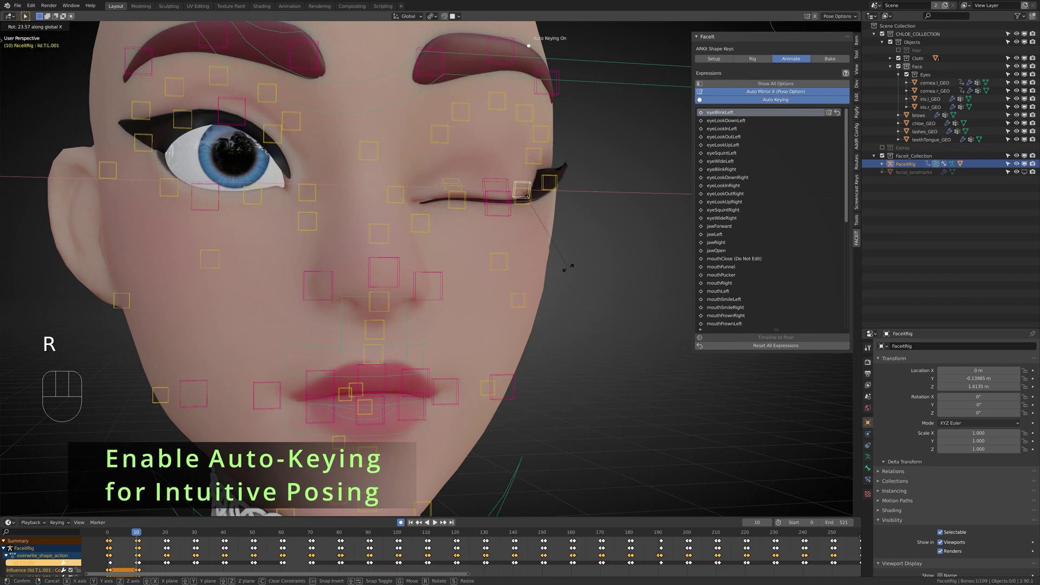
click(568, 267)
middle_drag(677, 277, 623, 274)
Clear the pose location of the left lower brow bones in the eyeBlinkLeft pose.
click(563, 147)
middle_drag(576, 184, 615, 196)
shift+click(555, 128)
shift+click(431, 135)
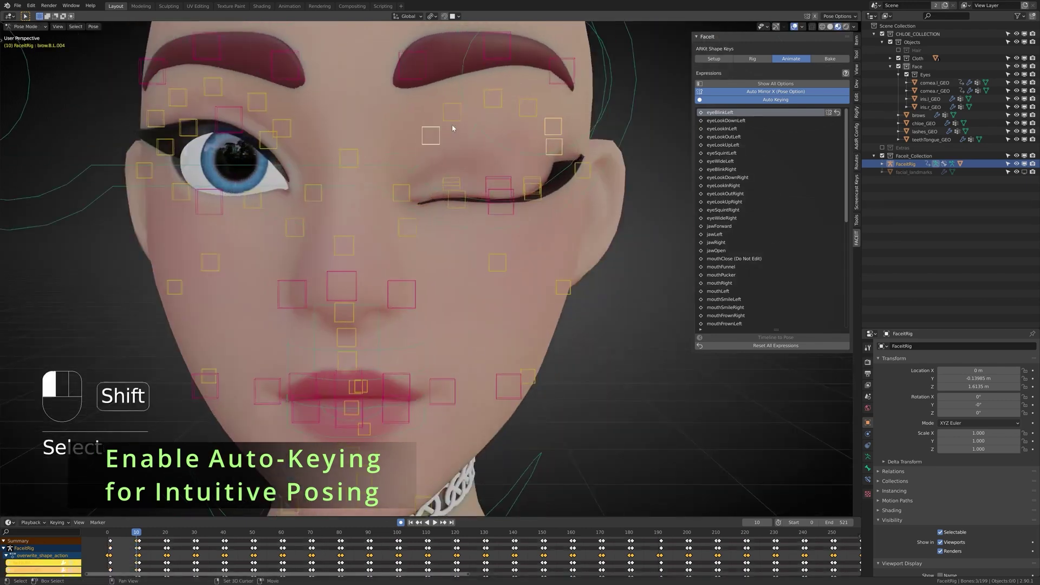
key(alt+g)
middle_drag(453, 128, 510, 114)
click(509, 113)
Step backward and forward through the timeline frames to examine the left eye blink motion.
scroll(490, 159, down, 5)
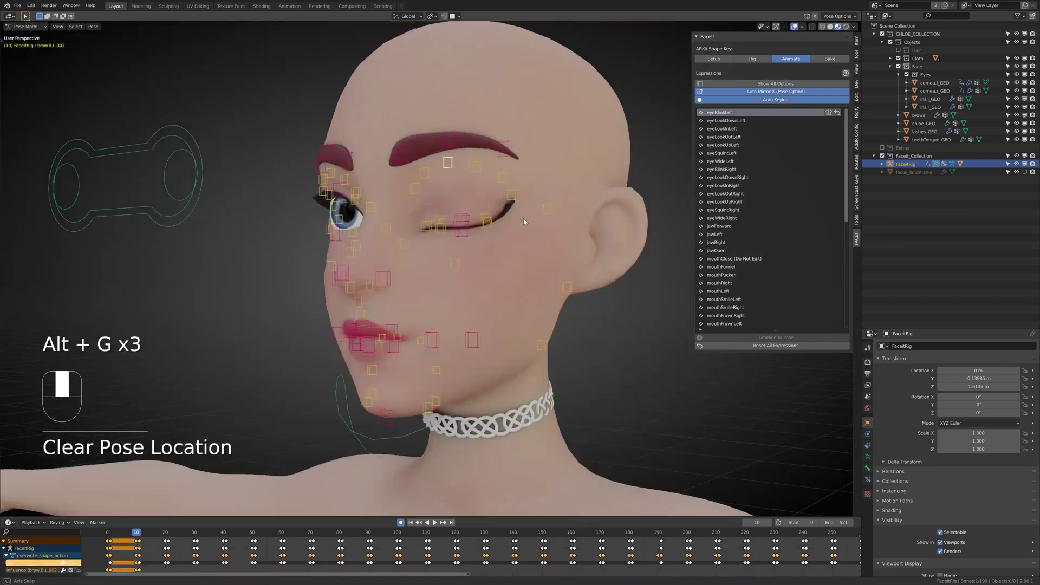
middle_drag(490, 159, 528, 243)
key(Left)
key(Left)
key(Left)
key(Left)
key(Left)
key(Left)
key(Right)
key(Right)
key(Right)
key(Right)
key(Right)
key(Right)
key(Right)
key(Right)
key(Right)
key(Right)
key(Right)
key(Right)
key(Right)
key(Right)
key(Right)
key(Right)
key(Right)
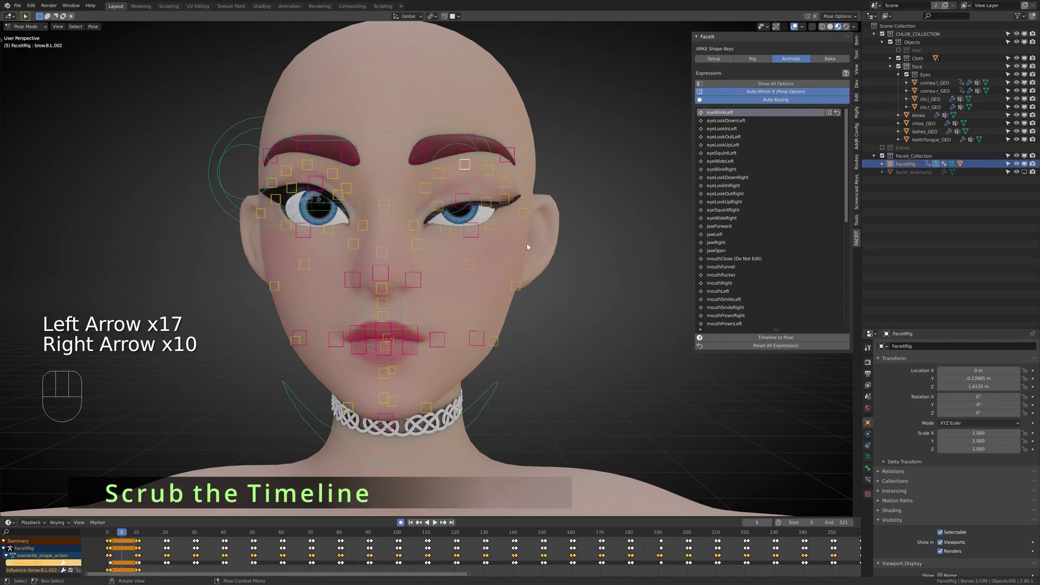
Adjust the tongueOut pose by moving the tongue_master bone along the Y axis and scaling it.
scroll(528, 247, up, 2)
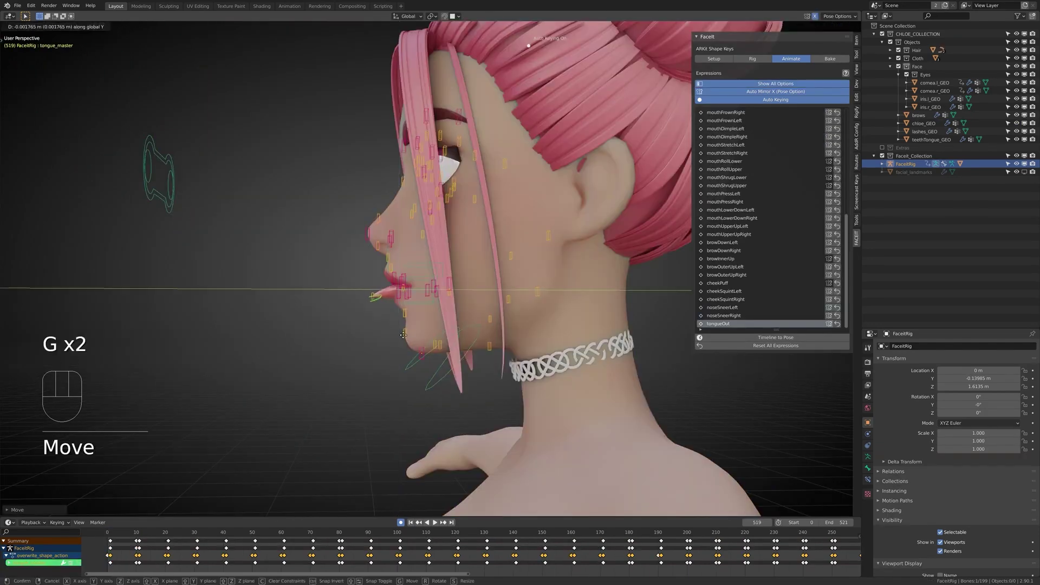
click(403, 335)
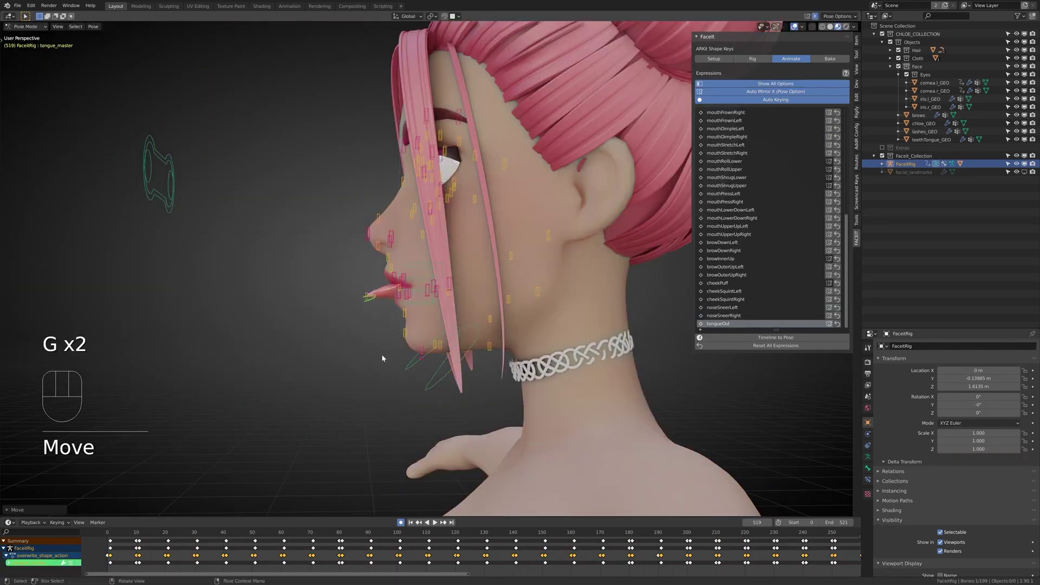
key(s)
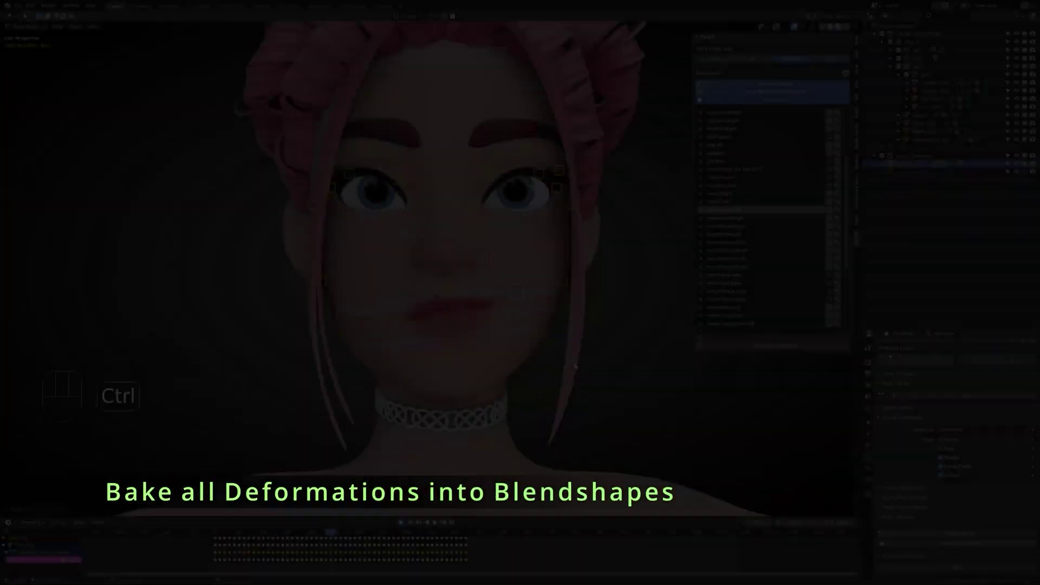
Return to Object Mode and bake the ARKit shape keys with a generated test action.
key(ctrl+Tab)
click(822, 58)
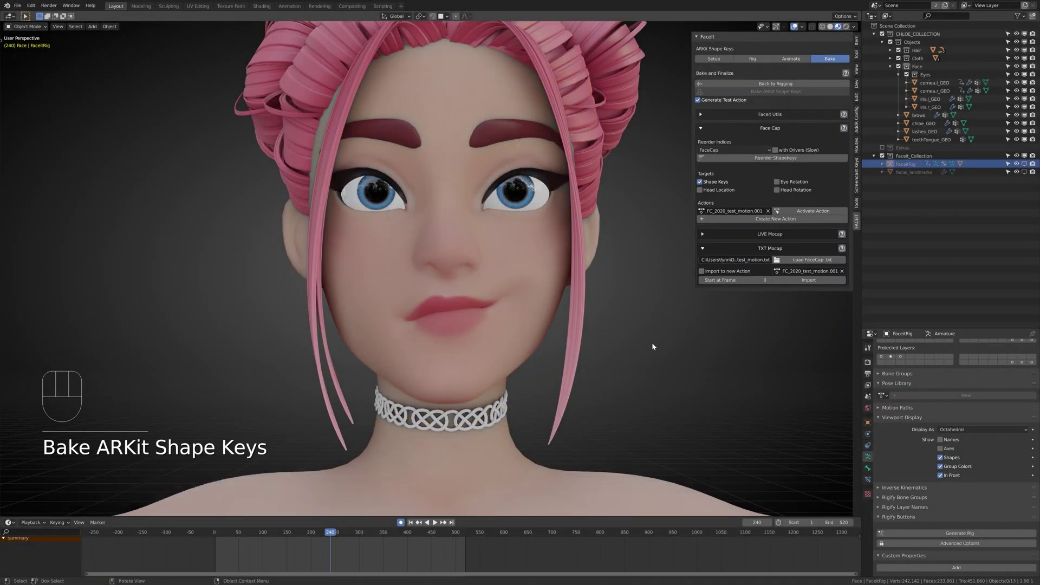
mouse_move(652, 343)
middle_down()
mouse_move(619, 348)
mouse_move(656, 348)
middle_up()
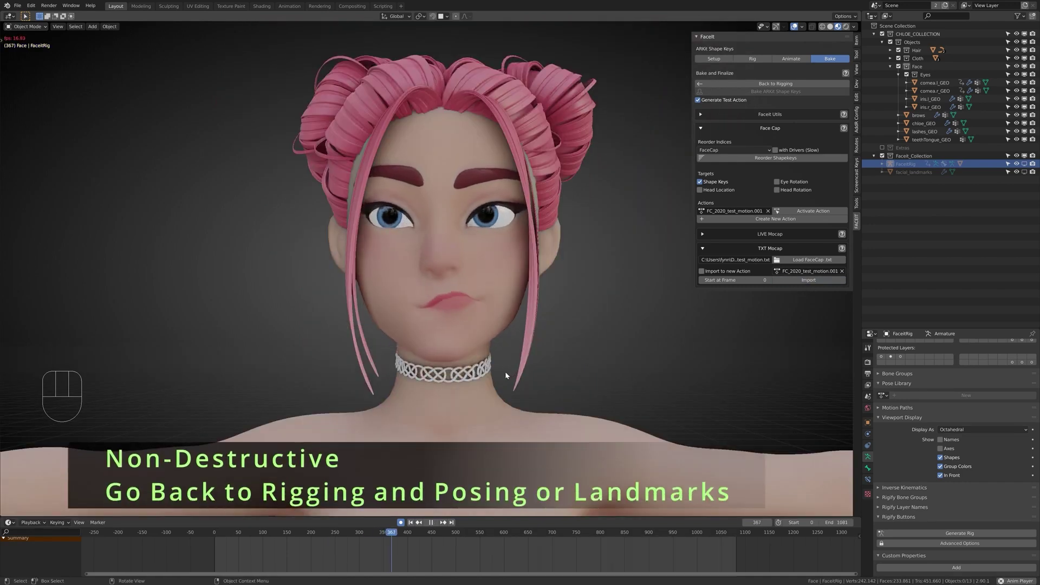
Go back from the baked result to rigging and open the mouthSmileLeft expression in Pose Mode.
click(748, 83)
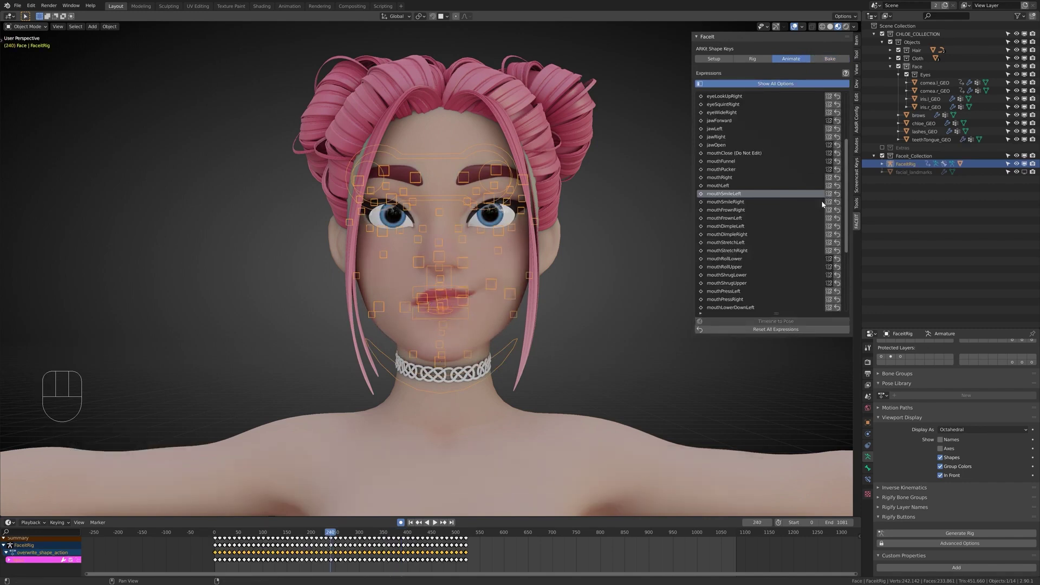
click(794, 202)
click(796, 194)
key(ctrl+Tab)
Move the left mouth corner bone and the lower lip bone lip.B.L.001 to correct the smile.
click(491, 286)
key(g)
click(497, 286)
click(464, 301)
key(g)
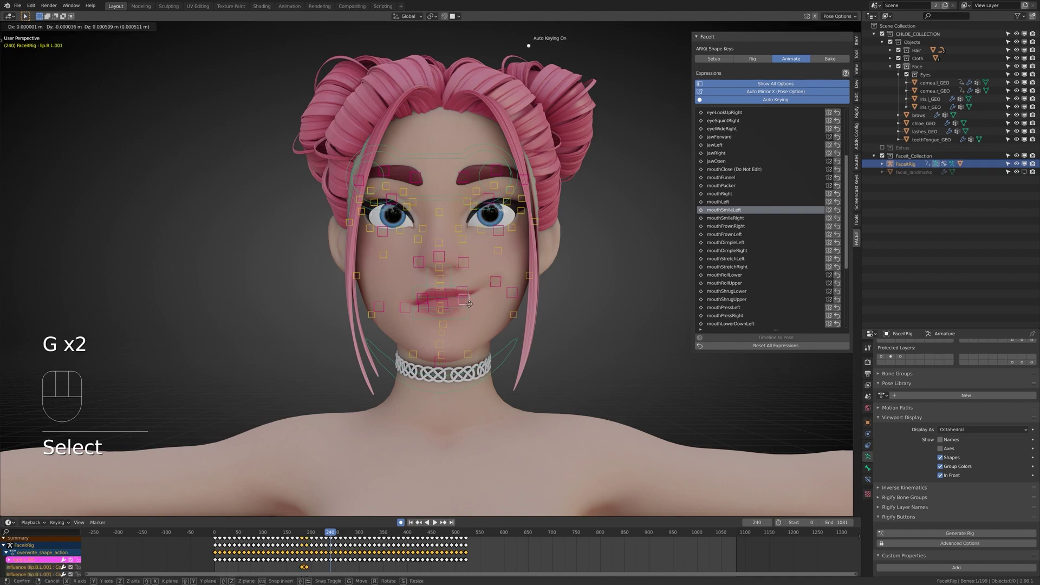
click(465, 300)
Rotate and move the left upper and lower lip bones together to refine the smile shape.
shift+click(466, 294)
key(r)
click(476, 310)
key(g)
click(479, 308)
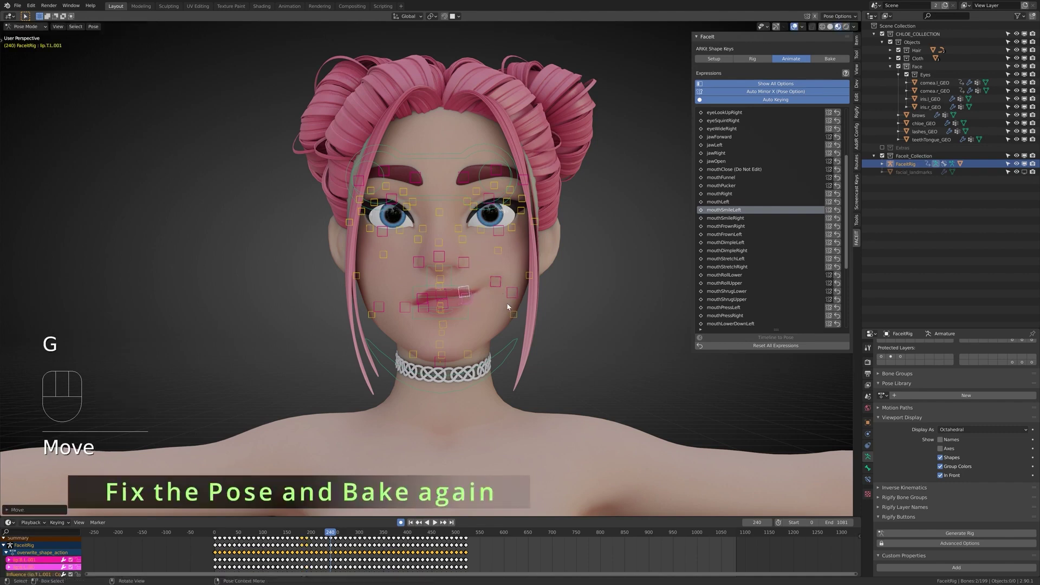
Move the left lower cheek bone cheek.B.L.001 to adjust the cheek in the mouthSmileLeft pose.
click(515, 294)
key(g)
click(519, 292)
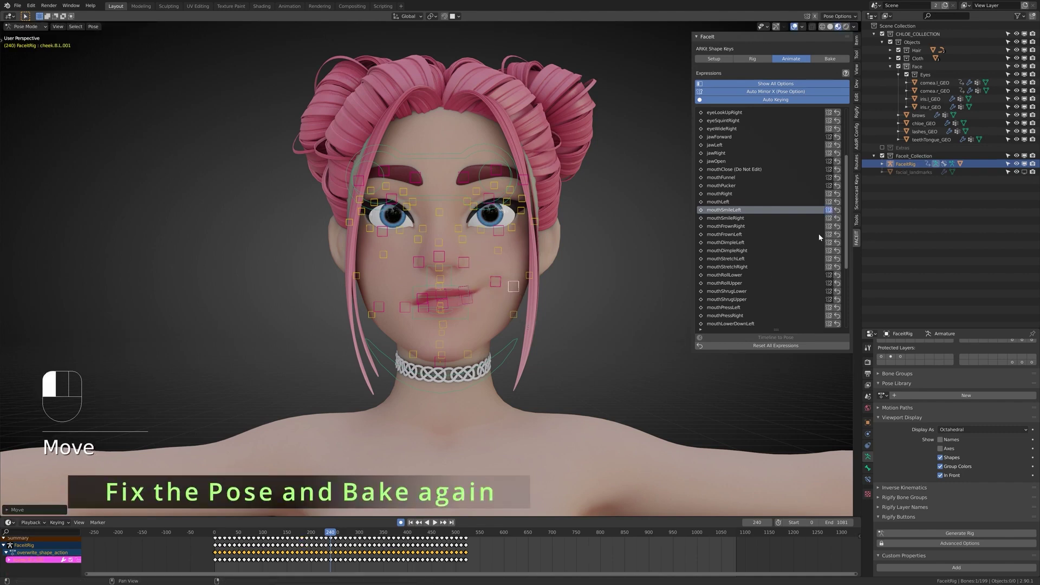
Return to Object Mode and bake the corrected ARKit shape keys again.
click(829, 59)
key(ctrl+Tab)
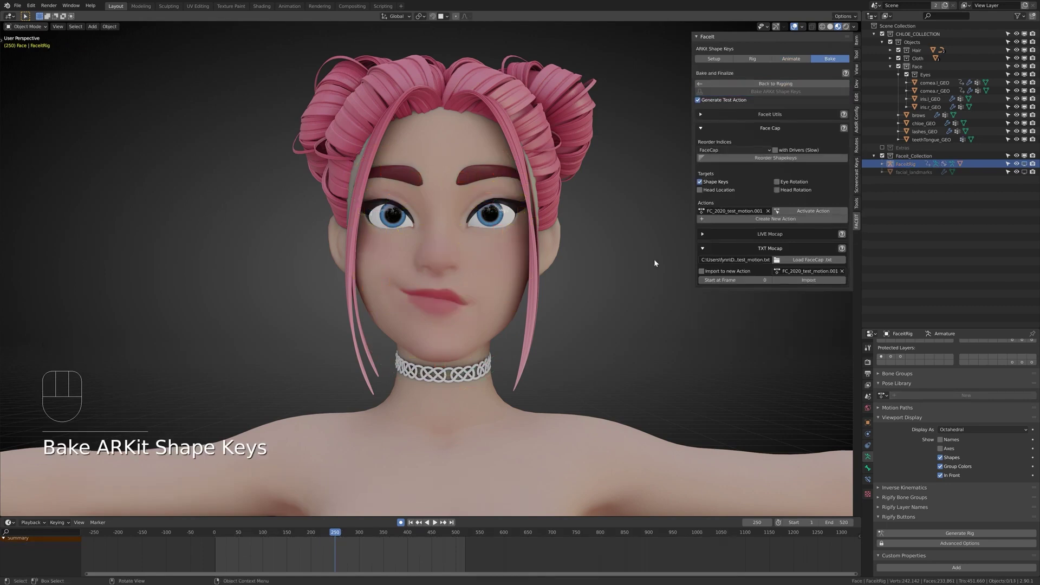
Reorder the shape keys to the FaceCap order and import the text motion capture with Overwrite existing Animation enabled.
click(794, 280)
click(748, 159)
click(793, 279)
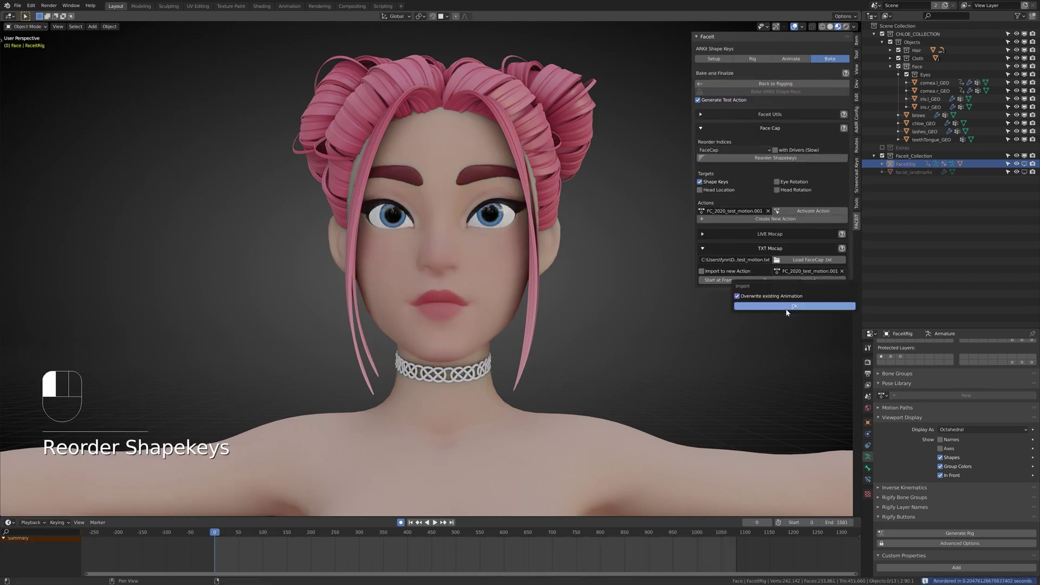
click(786, 308)
Scrub and play the imported facial animation, examining the character's face from several angles.
drag(215, 532, 557, 544)
middle_drag(539, 388, 490, 426)
key(space)
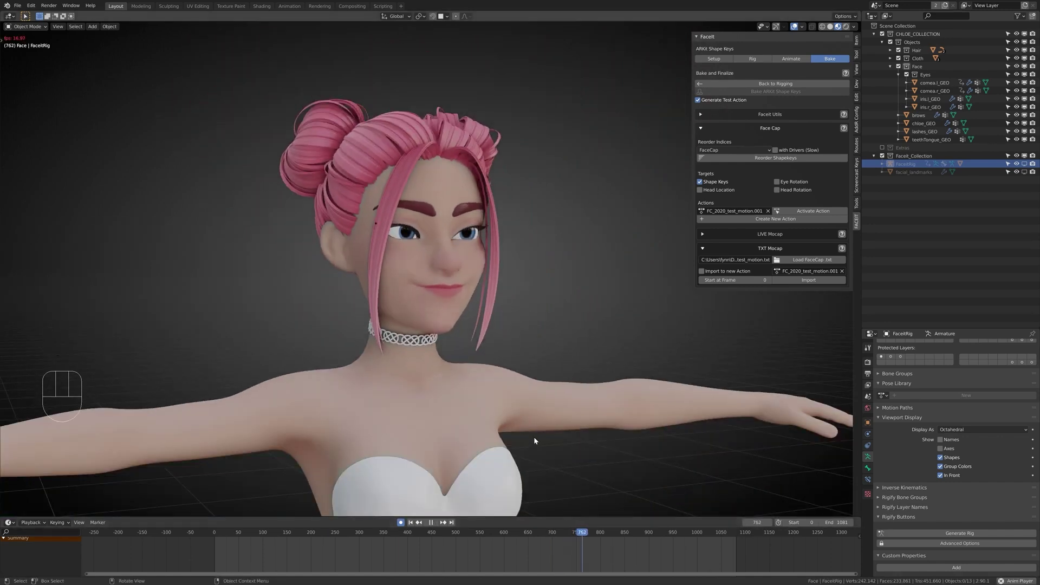
middle_drag(534, 437, 607, 440)
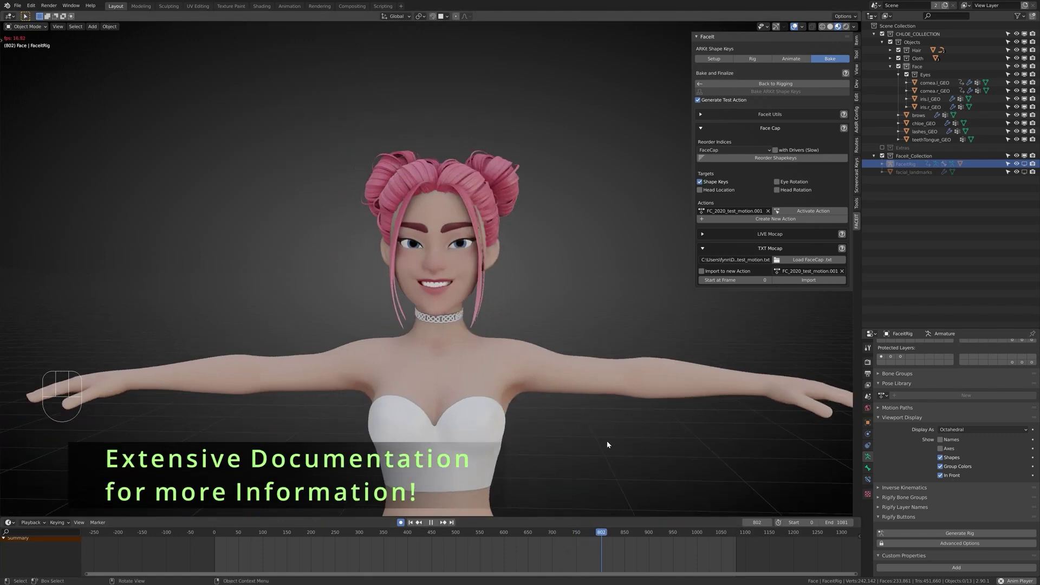